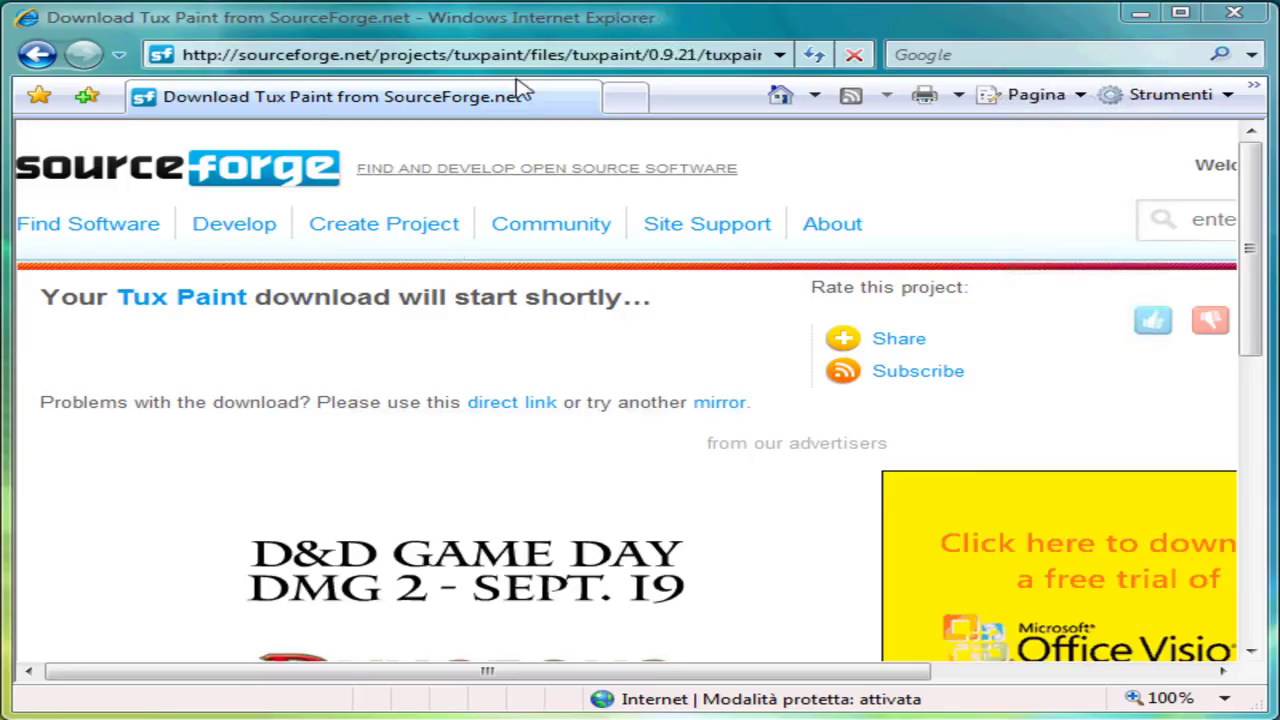
Step: Download the Tux Paint Stamps 2009.06.28 Windows installer from the Tux Paint download page to the desktop, and close the browser
{"action": "left_click", "coordinate": [38, 56]}
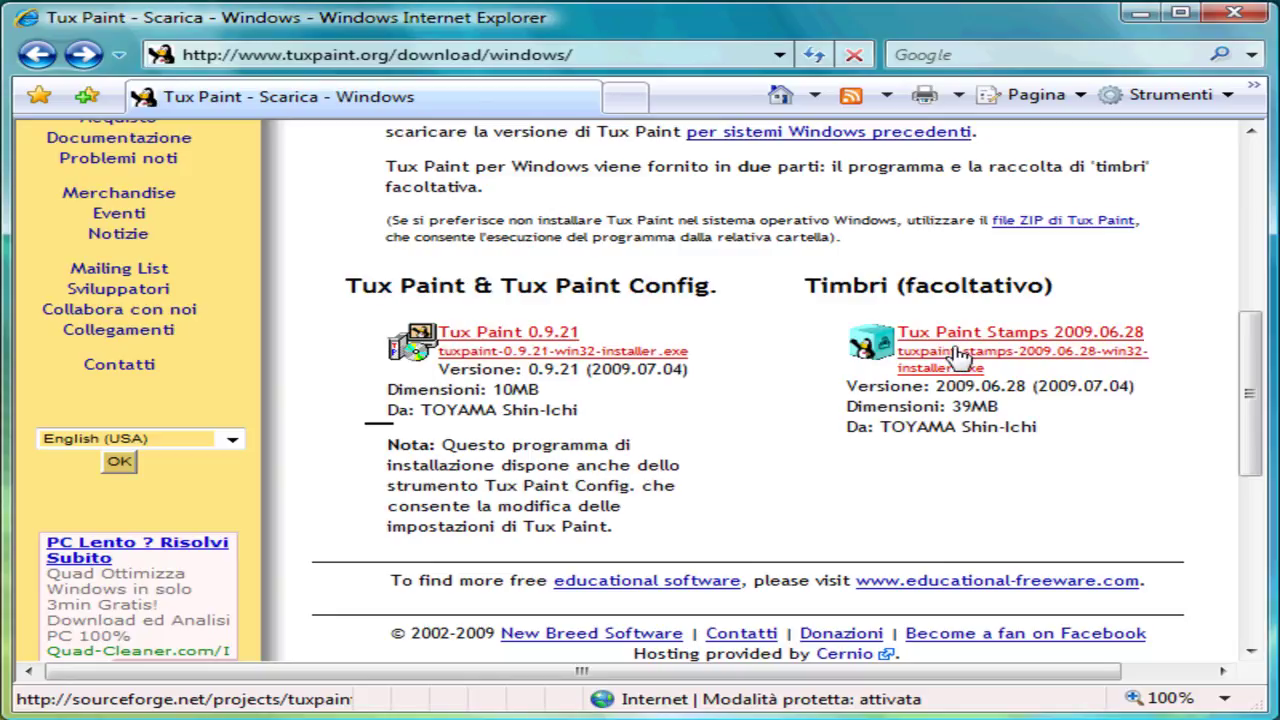
{"action": "left_click", "coordinate": [958, 355]}
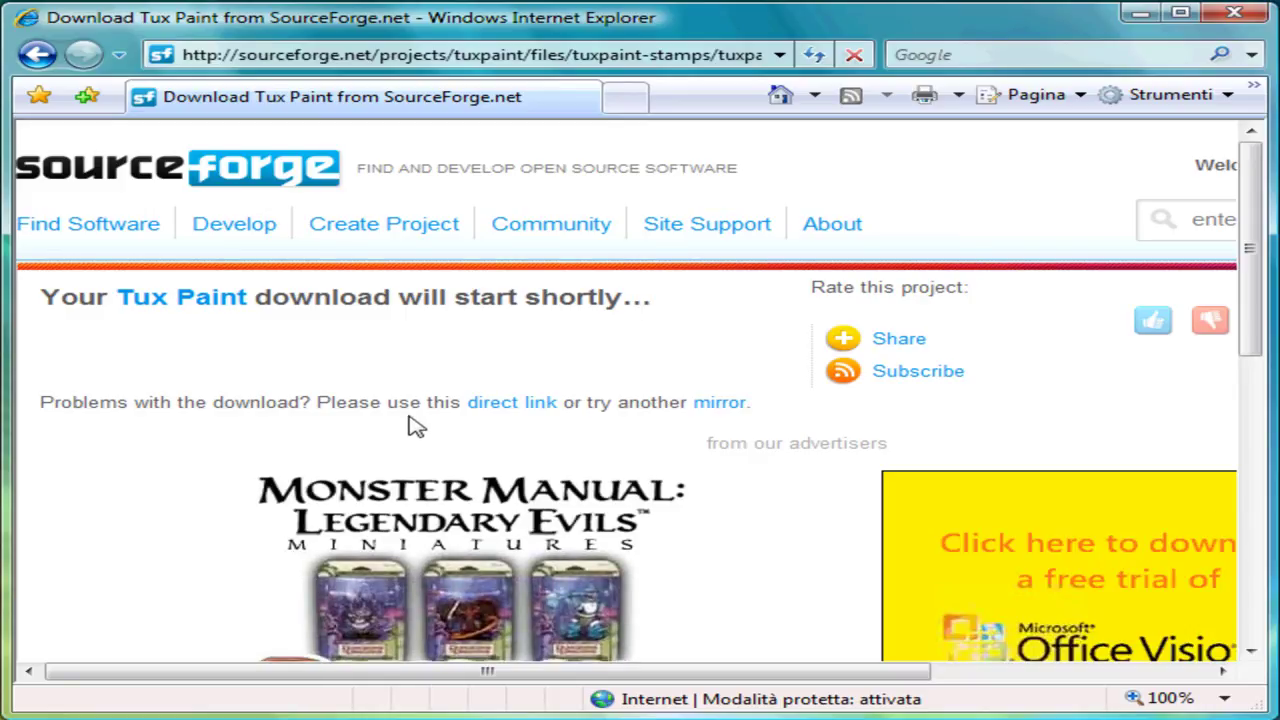
{"action": "left_click", "coordinate": [527, 404]}
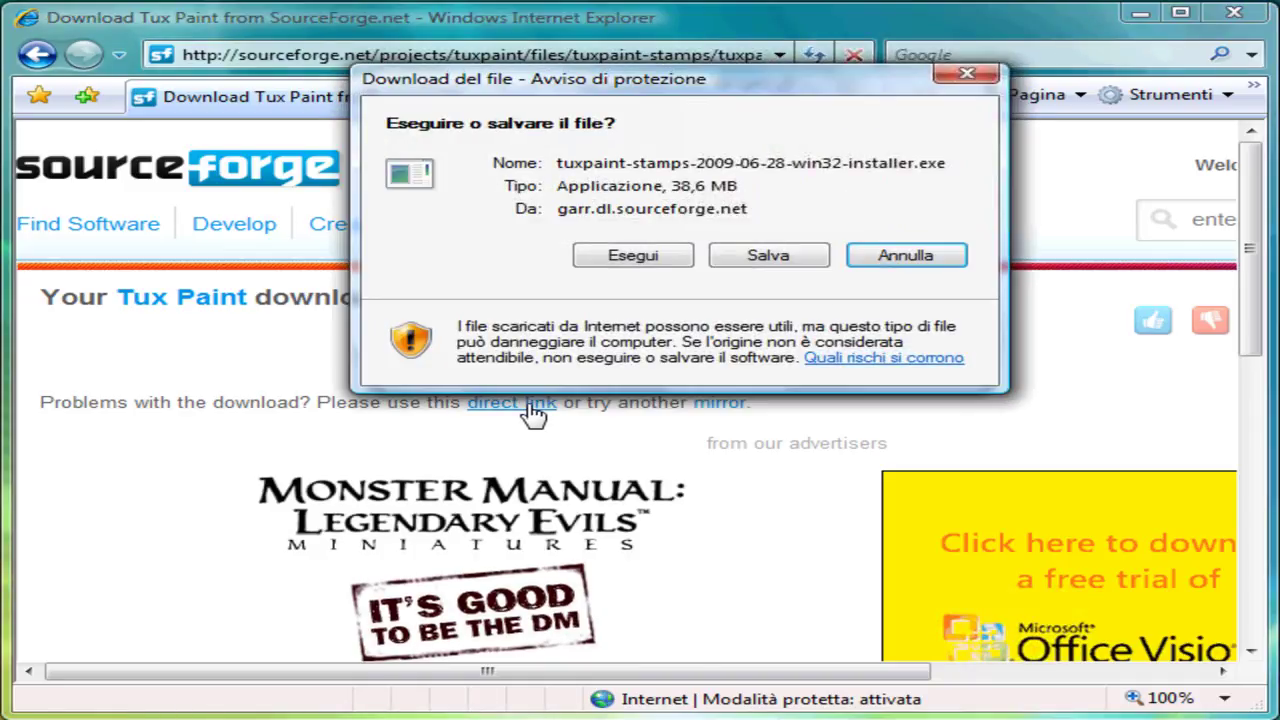
{"action": "left_click", "coordinate": [765, 257]}
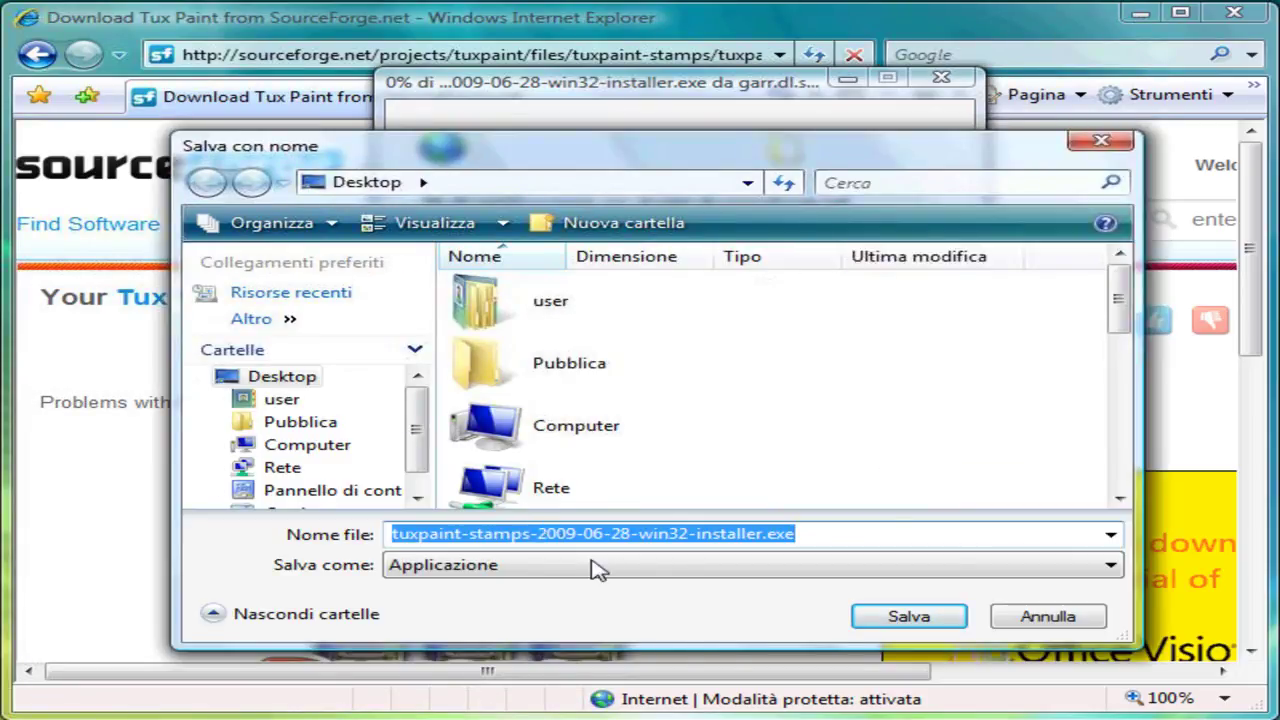
{"action": "left_click", "coordinate": [912, 618]}
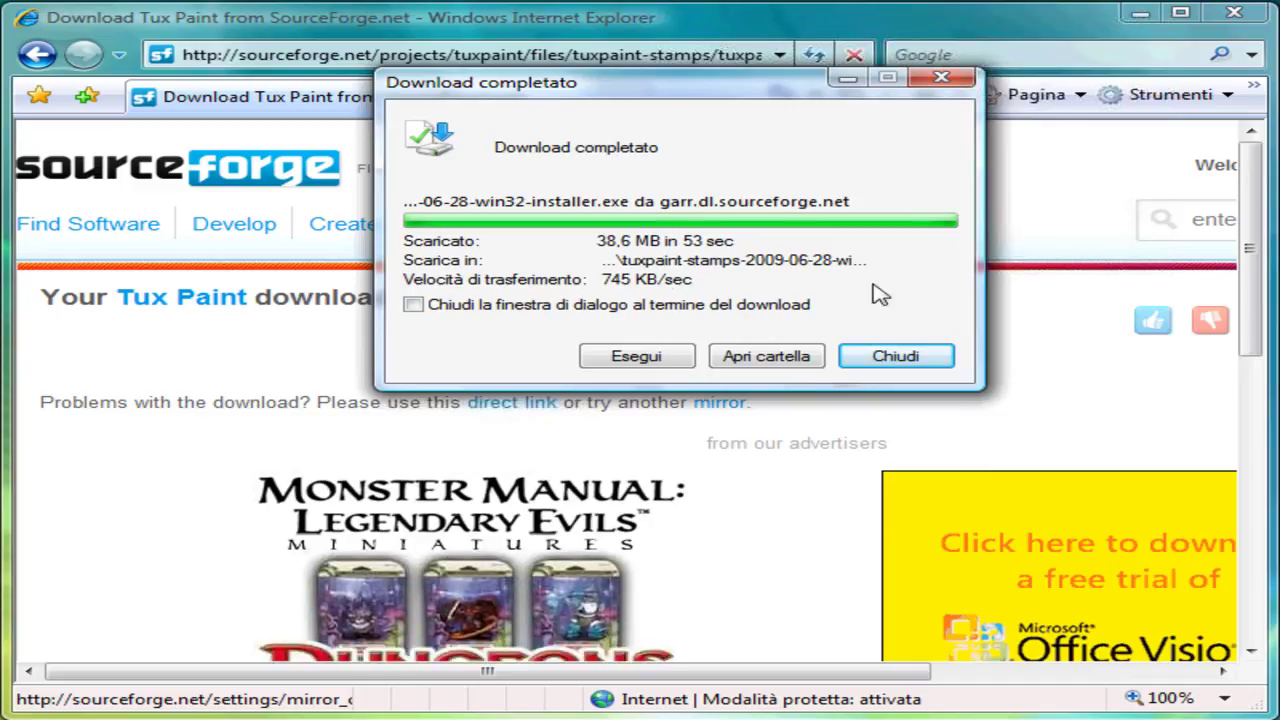
{"action": "left_click", "coordinate": [877, 365]}
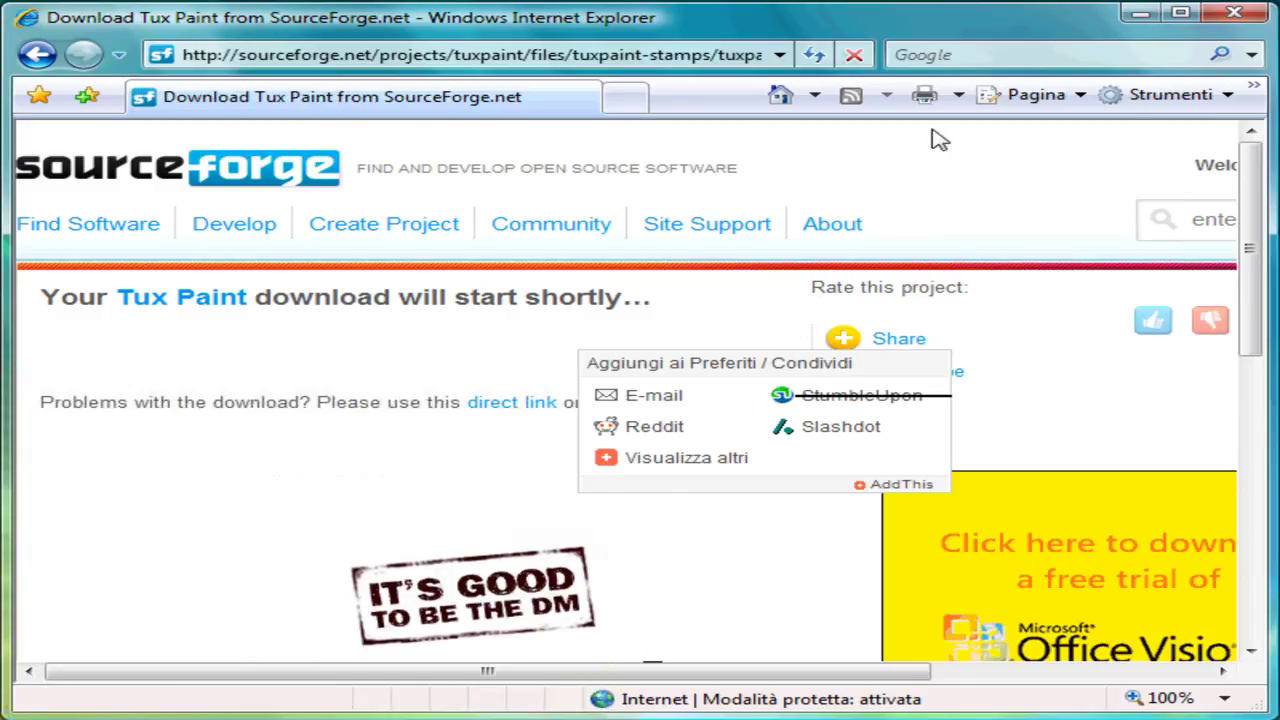
{"action": "left_click", "coordinate": [1230, 15]}
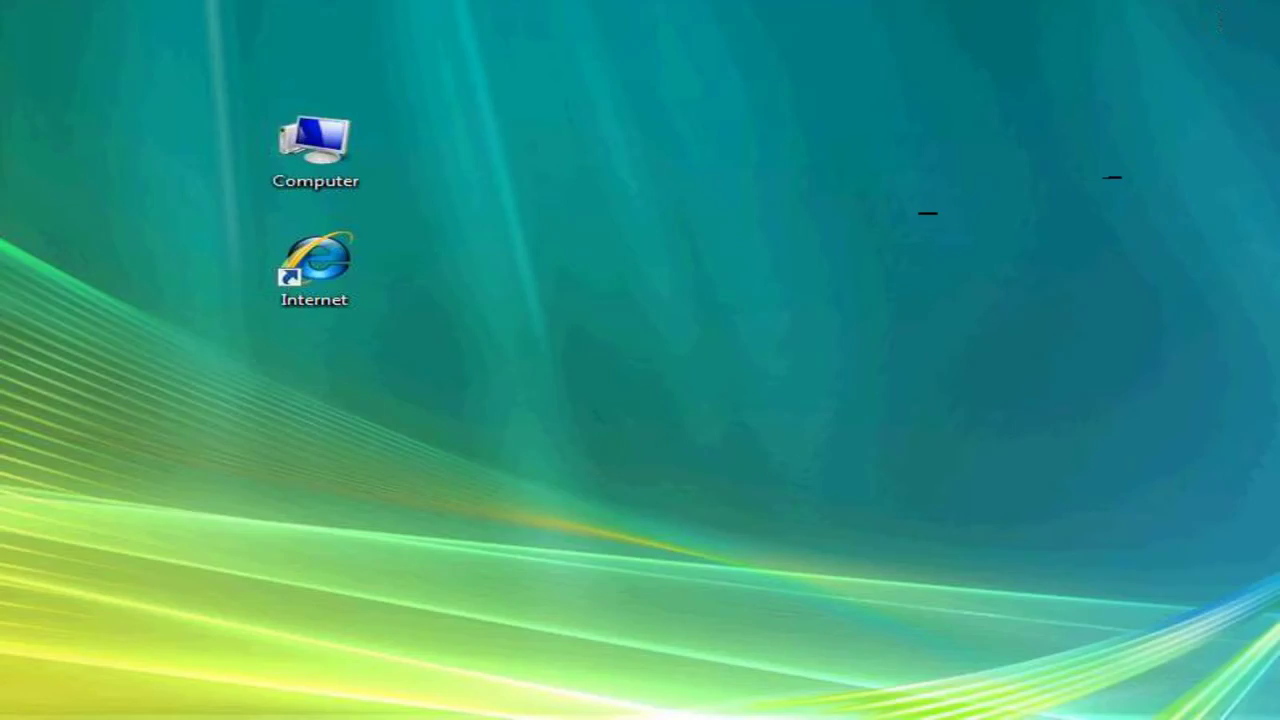
Step: Place the Tux Paint installer and the Tux Paint Stamps installer side by side in the middle of the desktop
{"action": "left_click_drag", "start_coordinate": [198, 430], "coordinate": [795, 160]}
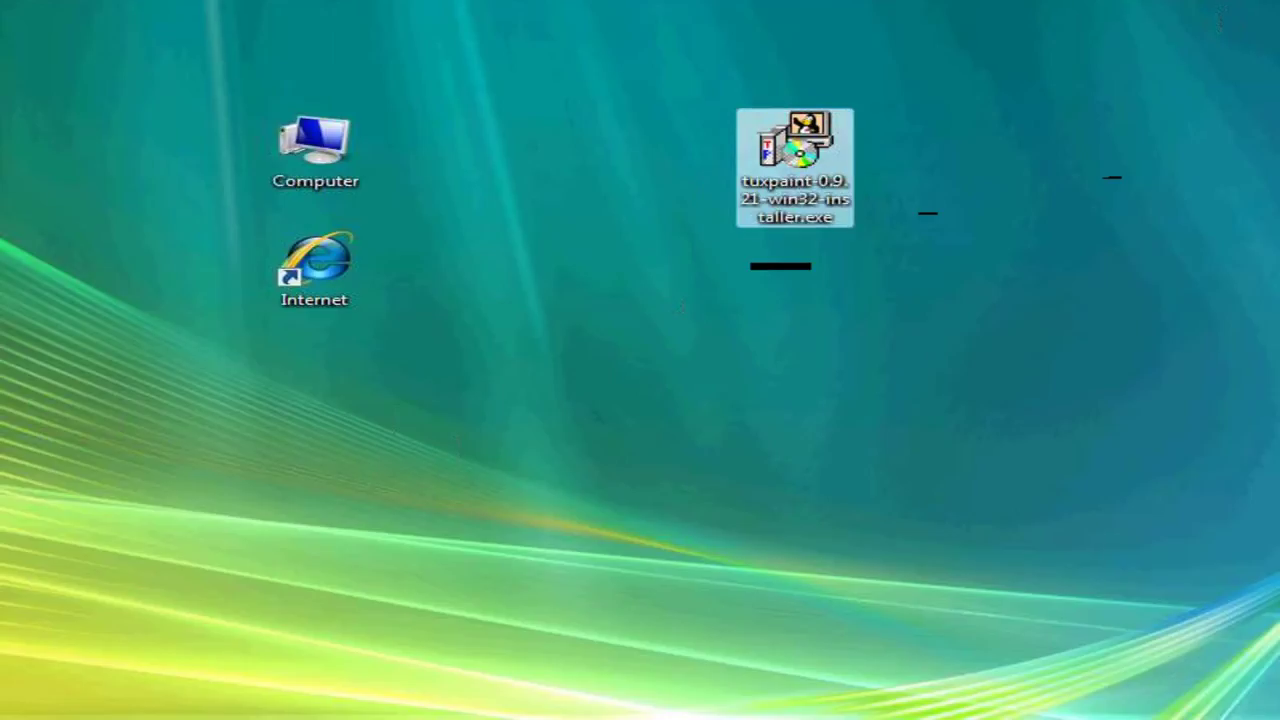
{"action": "left_click_drag", "start_coordinate": [198, 430], "coordinate": [824, 289]}
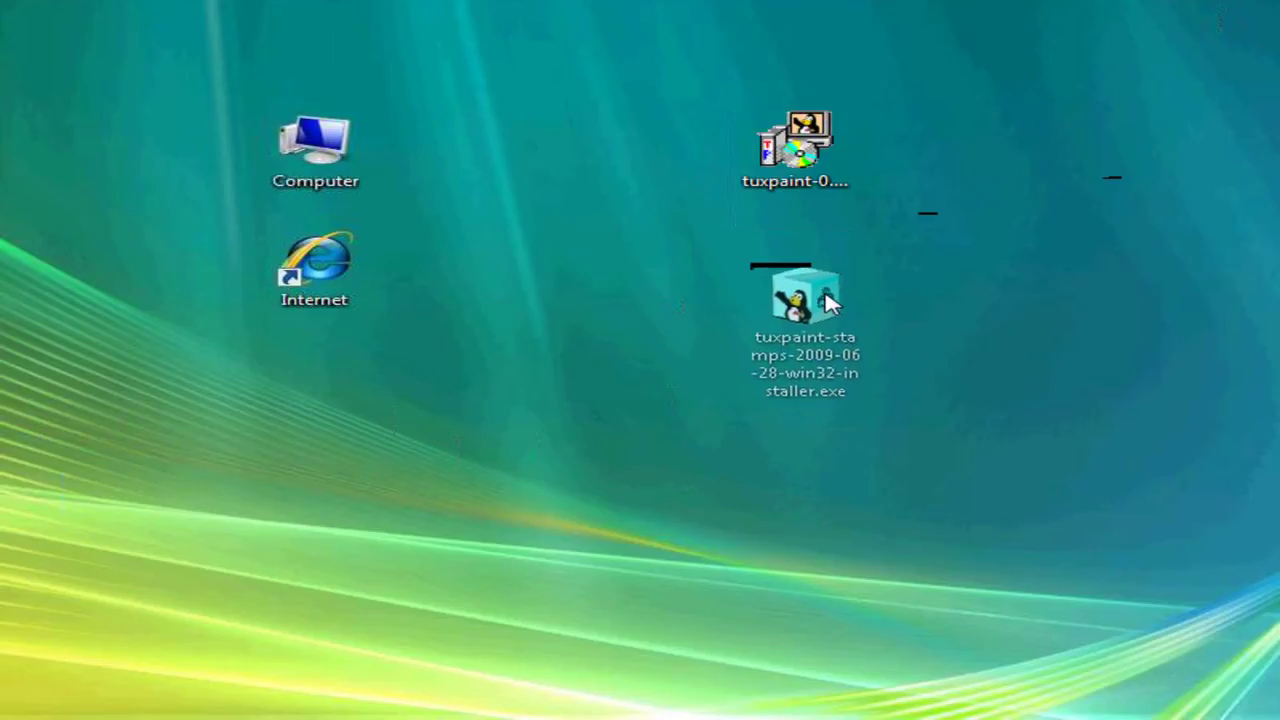
{"action": "left_click", "coordinate": [999, 280]}
{"action": "left_click_drag", "start_coordinate": [795, 190], "coordinate": [672, 305]}
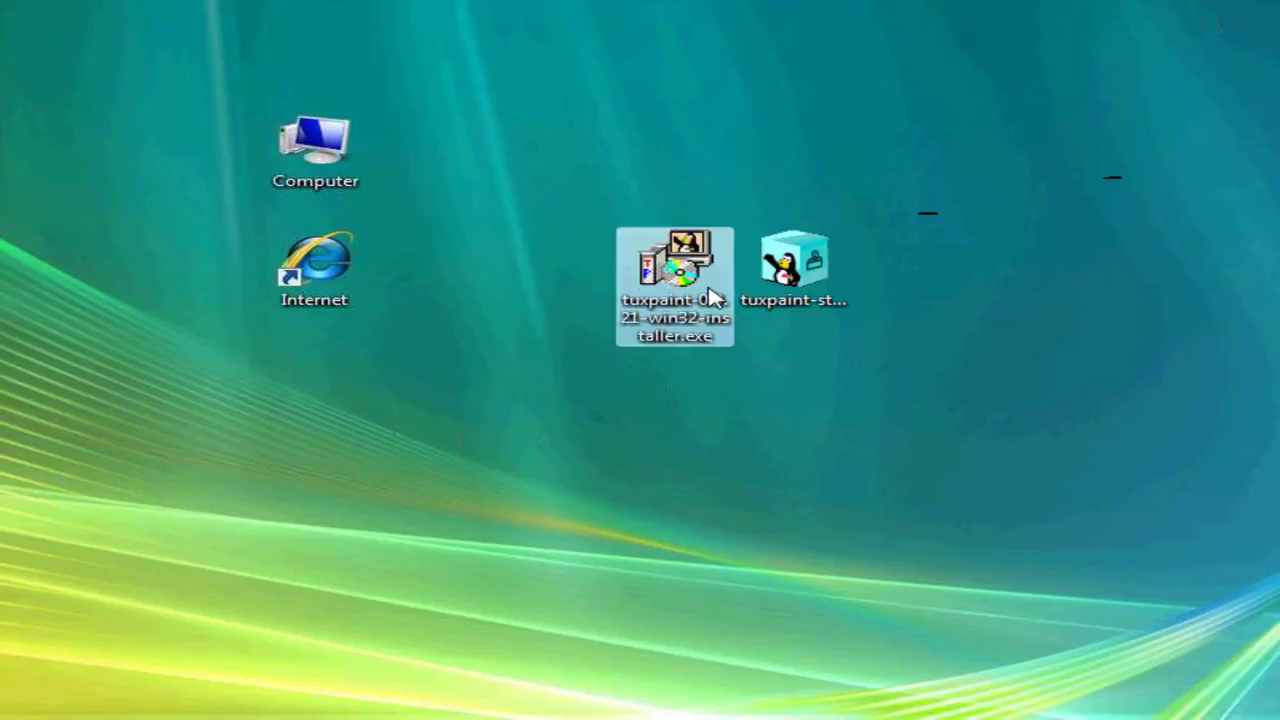
{"action": "left_click", "coordinate": [907, 257]}
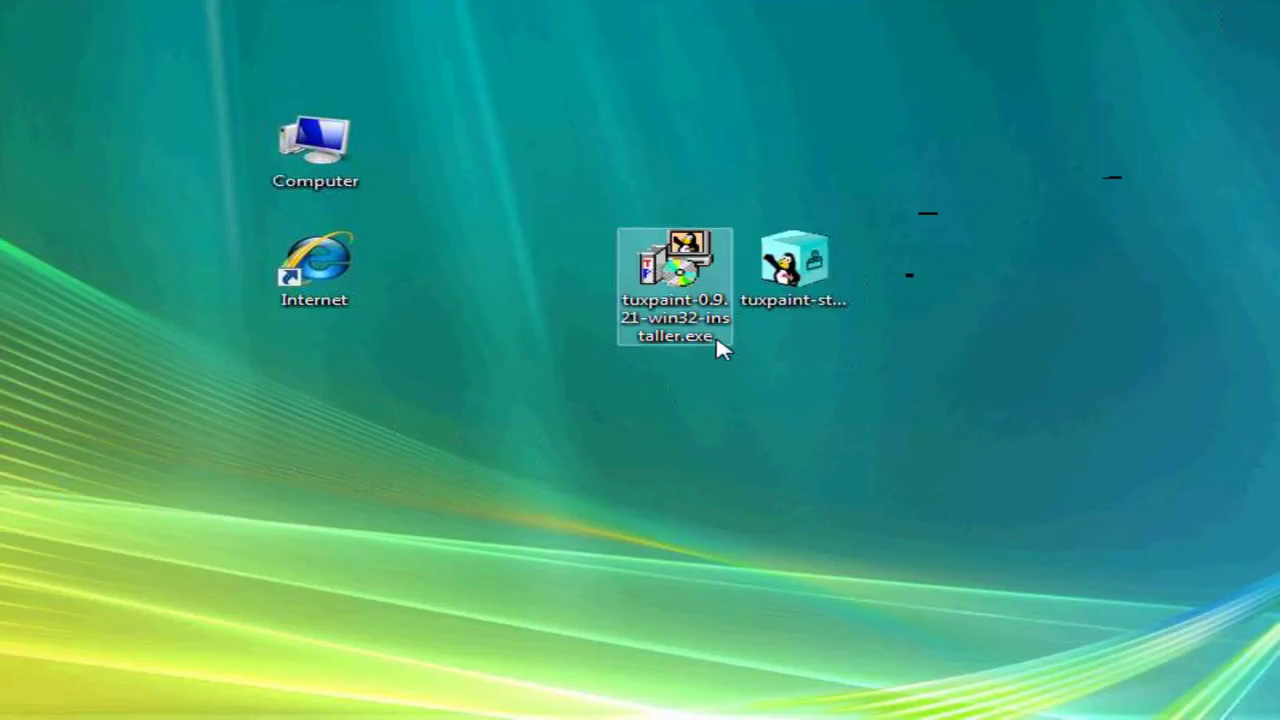
{"action": "mouse_move", "coordinate": [660, 345]}
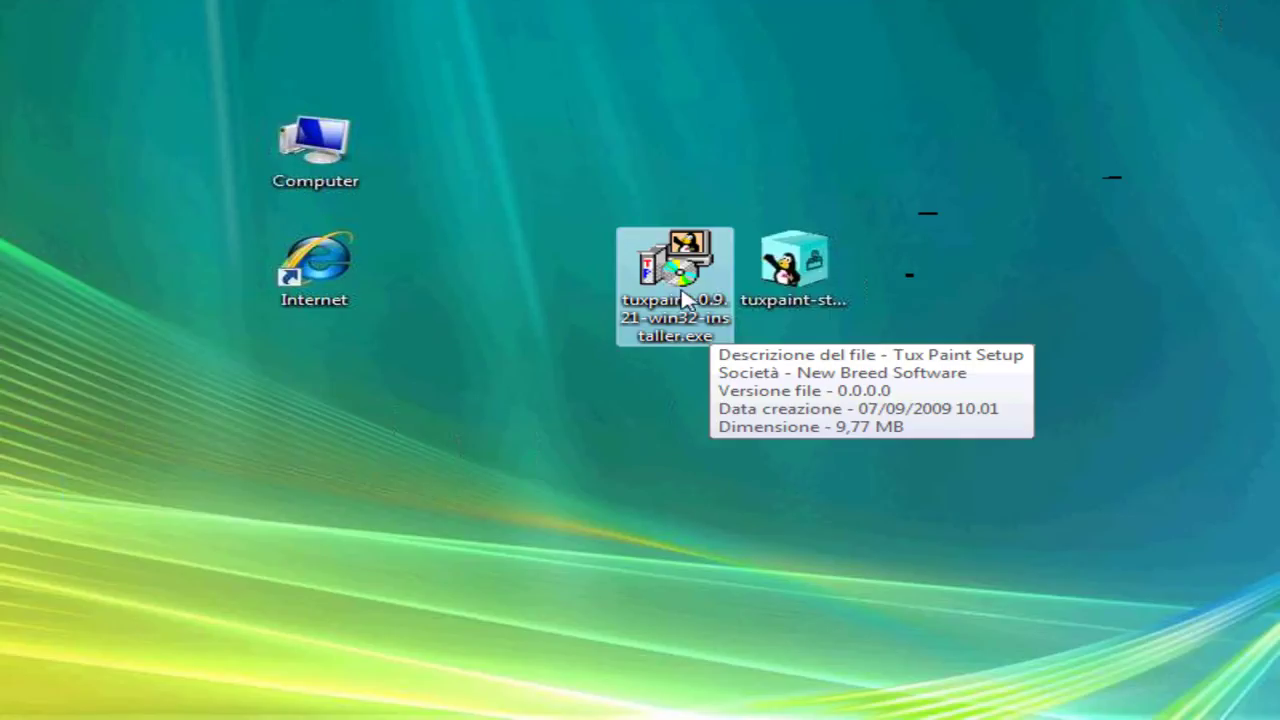
{"action": "left_click", "coordinate": [814, 289]}
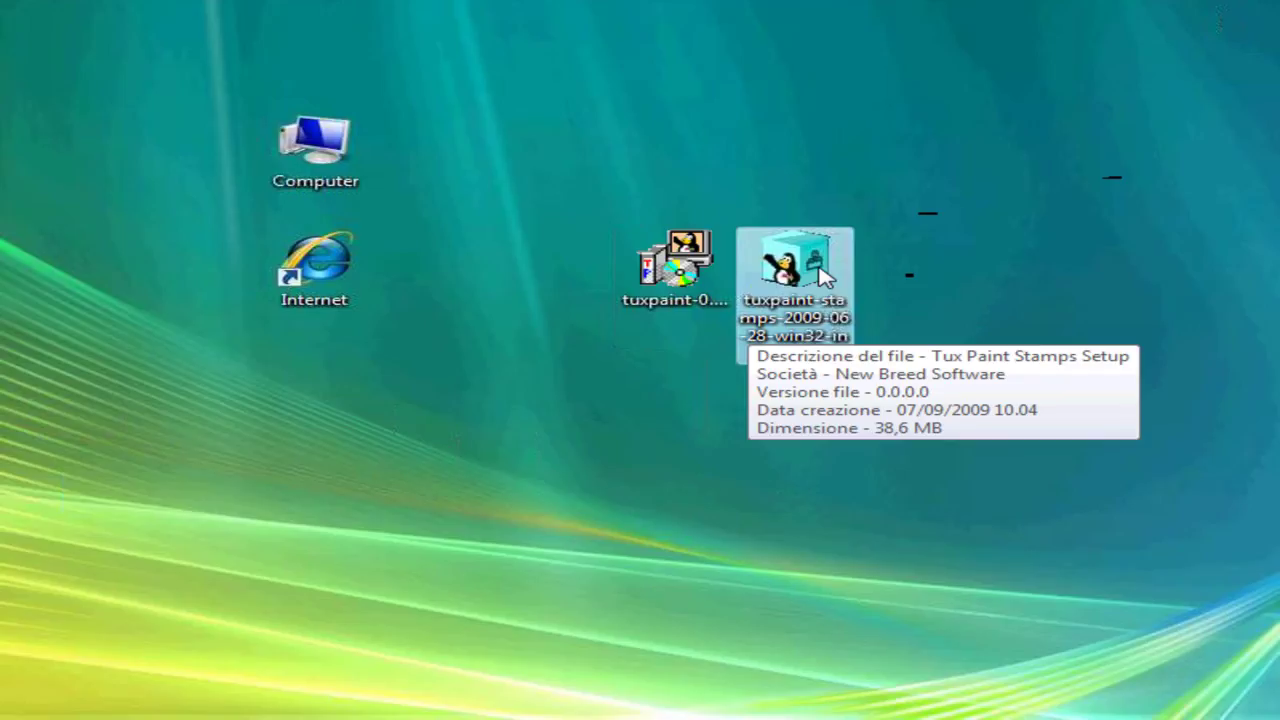
{"action": "left_click", "coordinate": [660, 278]}
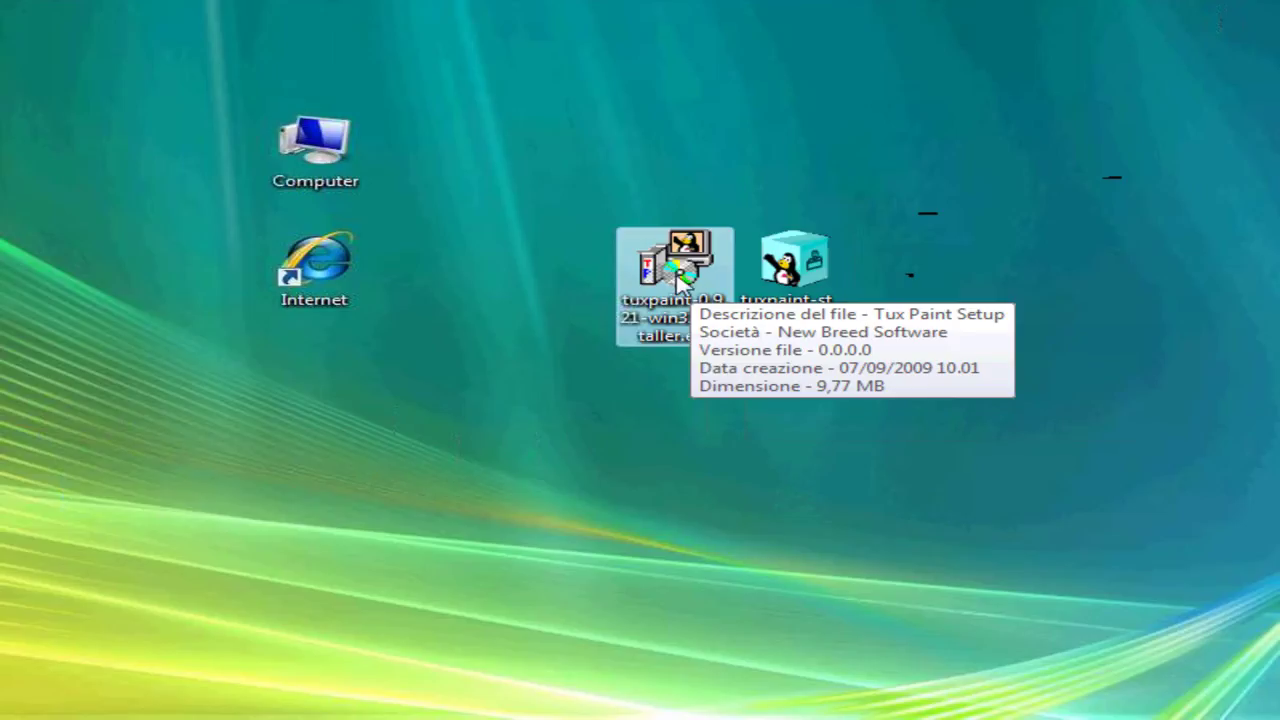
{"action": "left_click", "coordinate": [813, 281]}
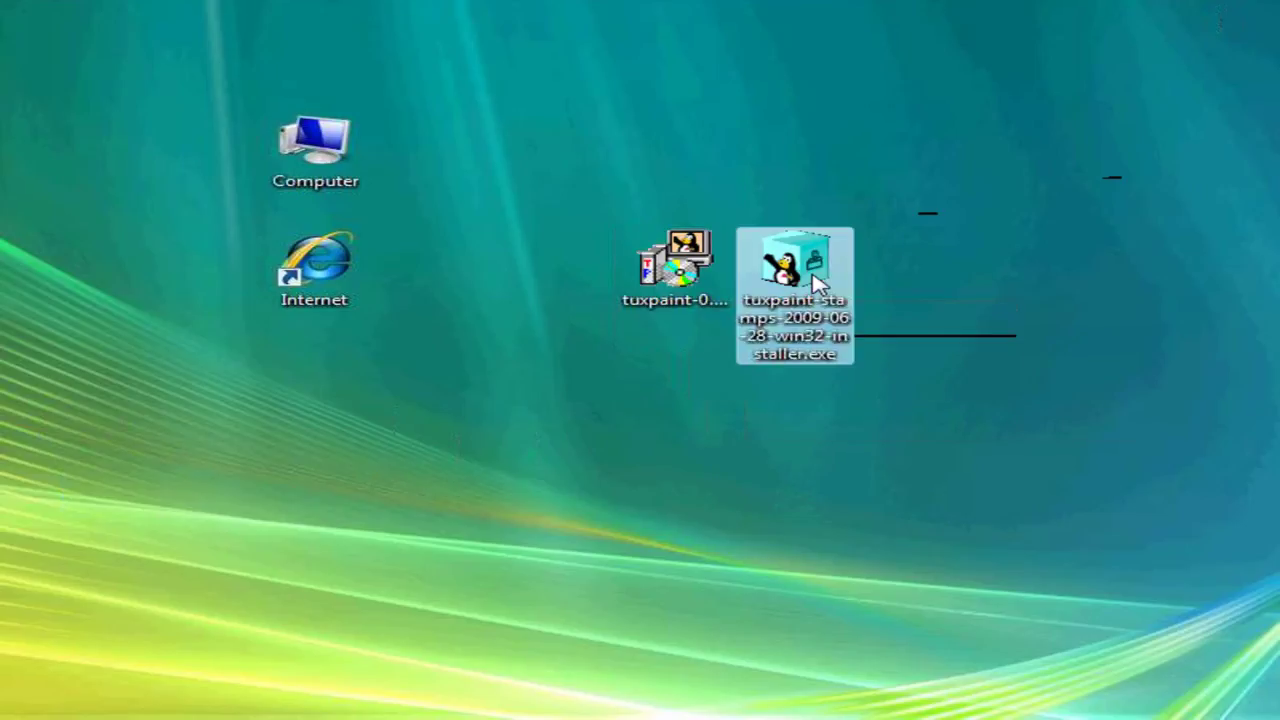
{"action": "left_click", "coordinate": [509, 271]}
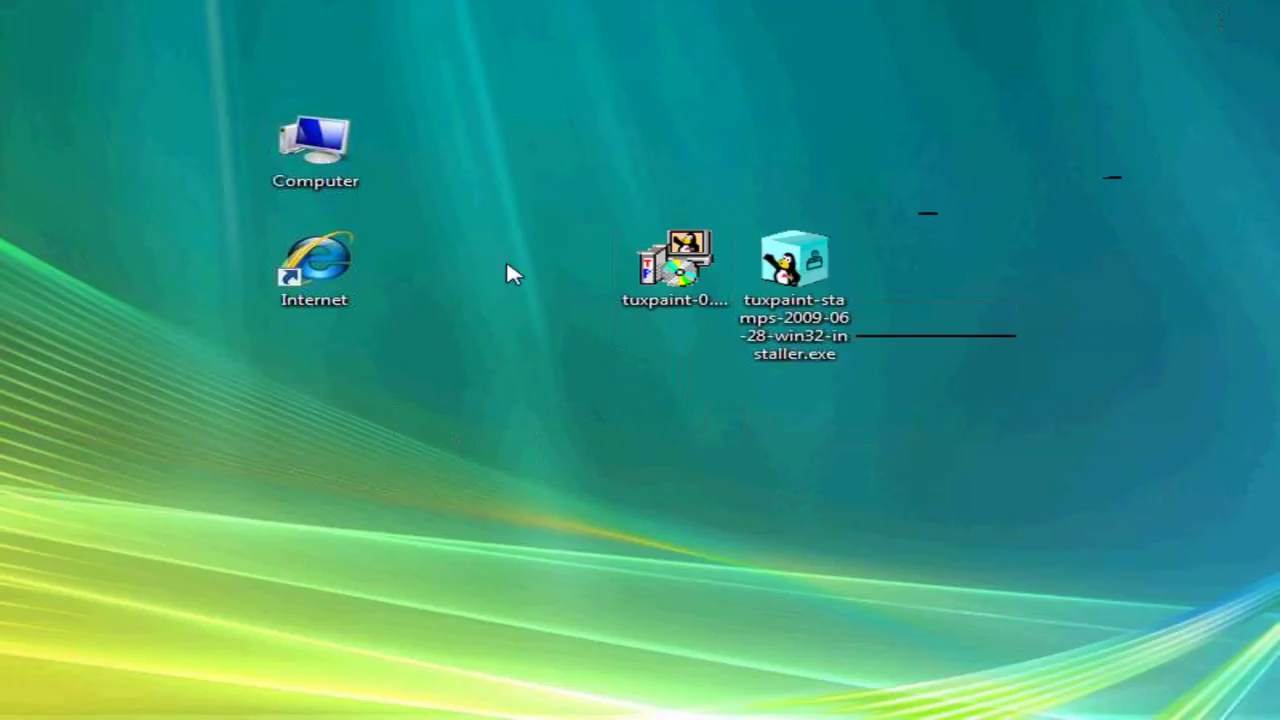
Step: Run the tuxpaint-0.9.21-win32-installer.exe file, allow it past the security warning, and choose Italiano as the installation language
{"action": "left_click", "coordinate": [693, 284]}
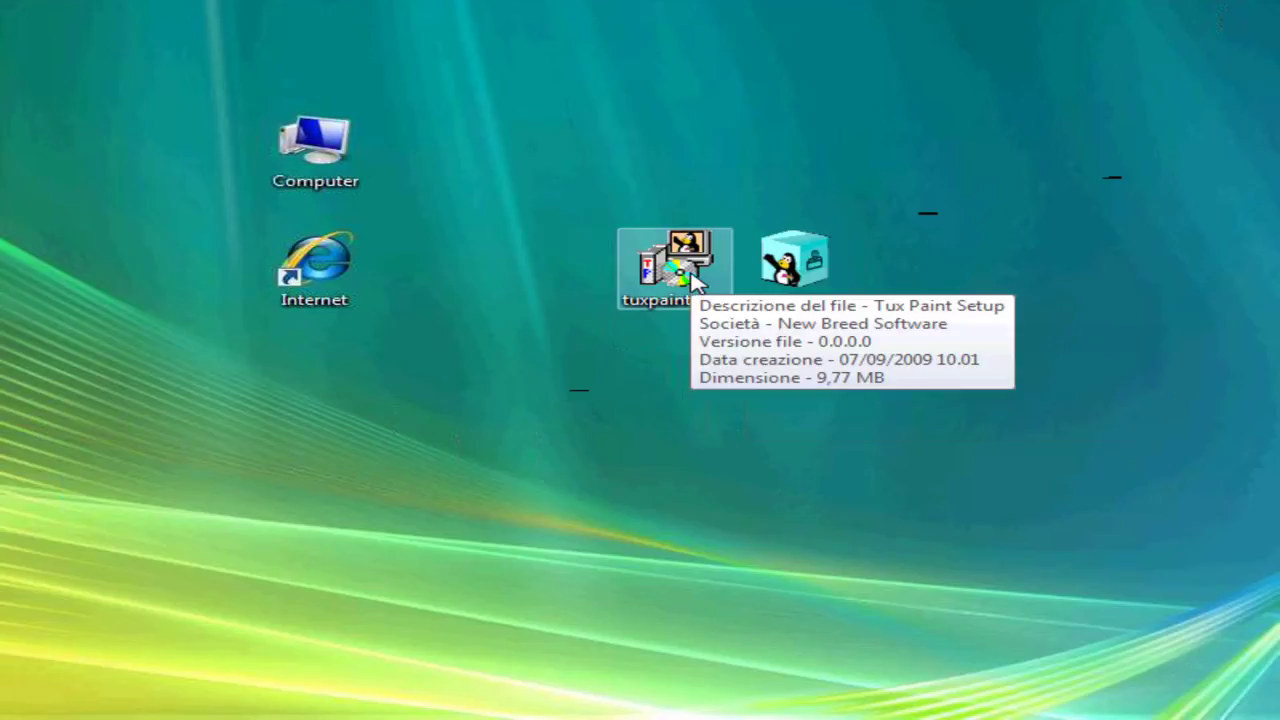
{"action": "double_click", "coordinate": [693, 284]}
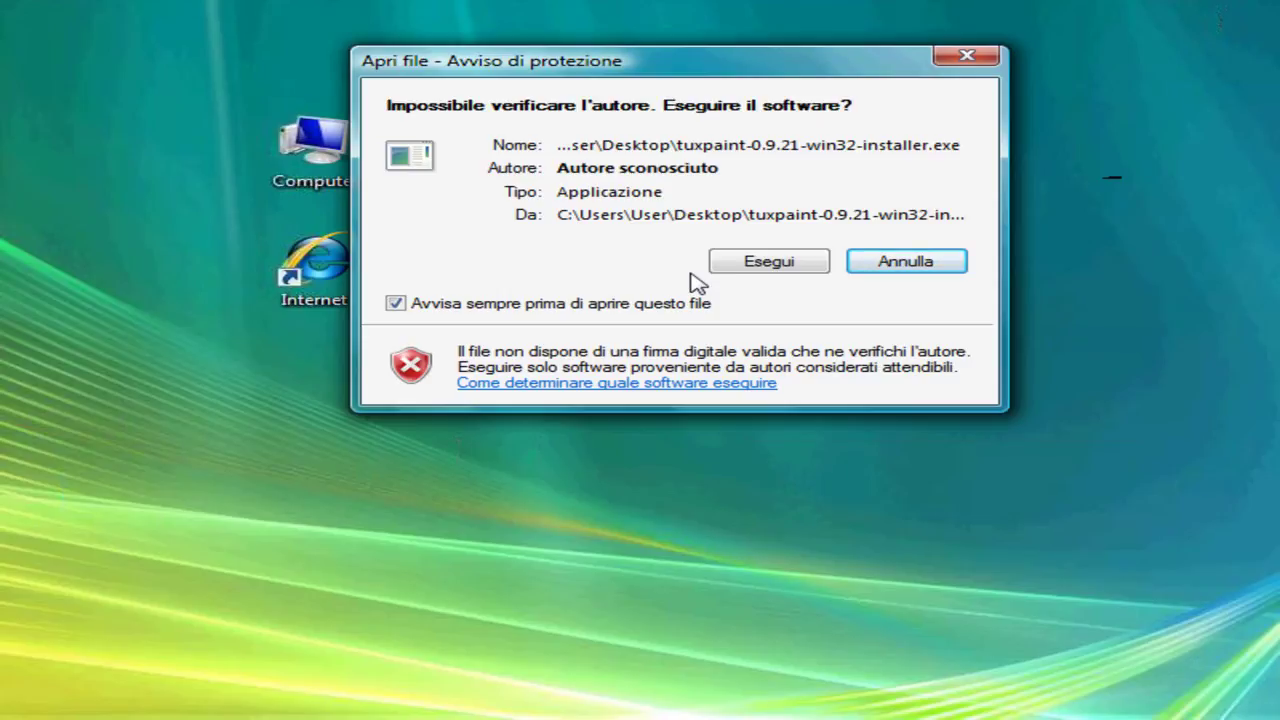
{"action": "left_click", "coordinate": [772, 265]}
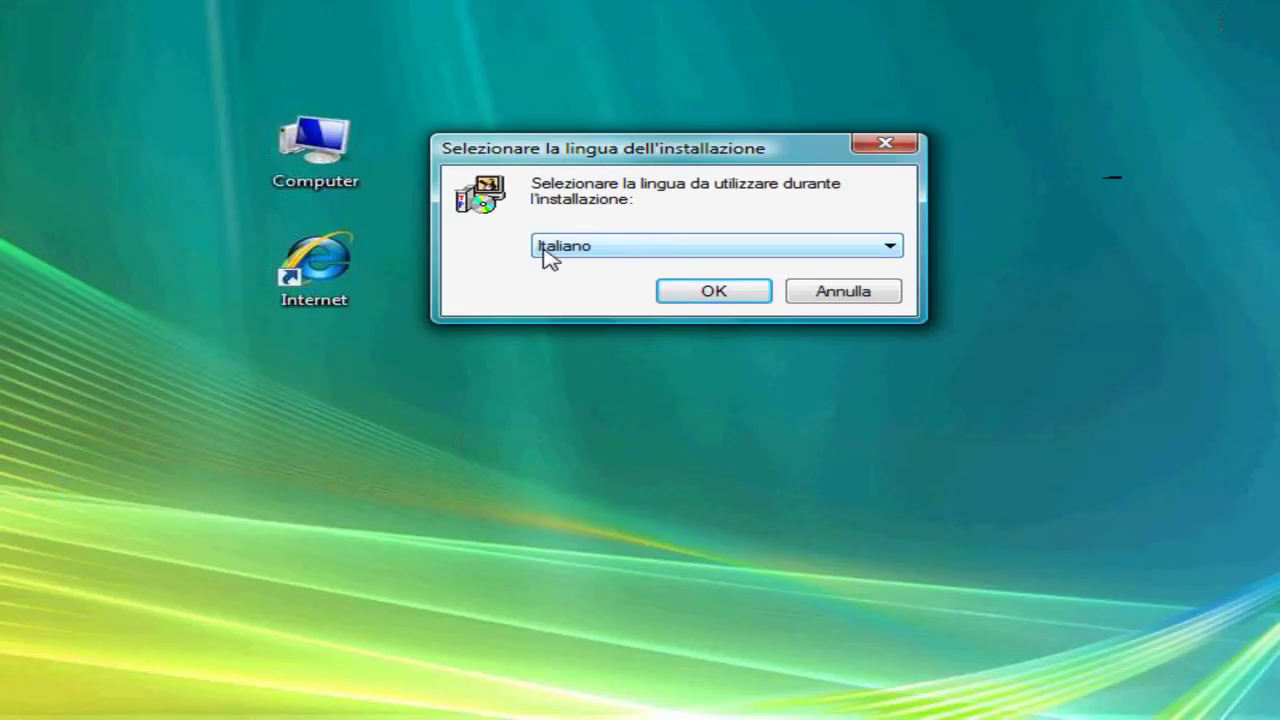
{"action": "left_click", "coordinate": [891, 255]}
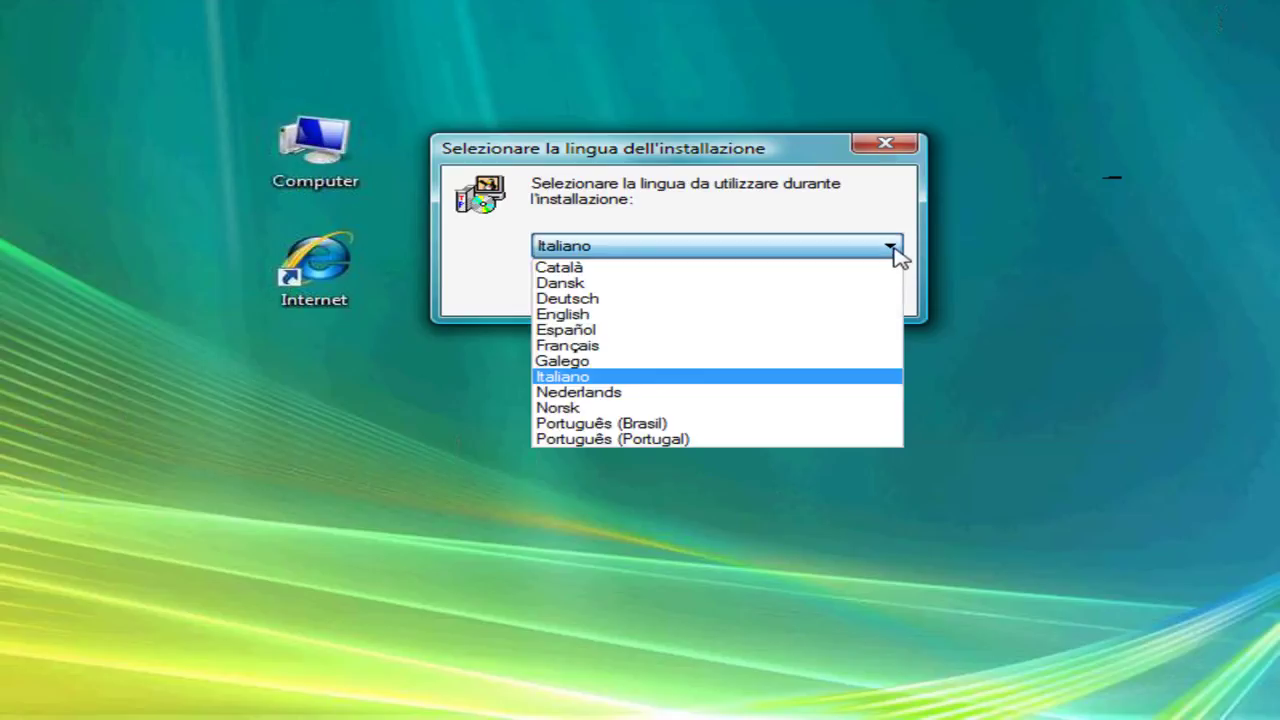
{"action": "left_click", "coordinate": [565, 374]}
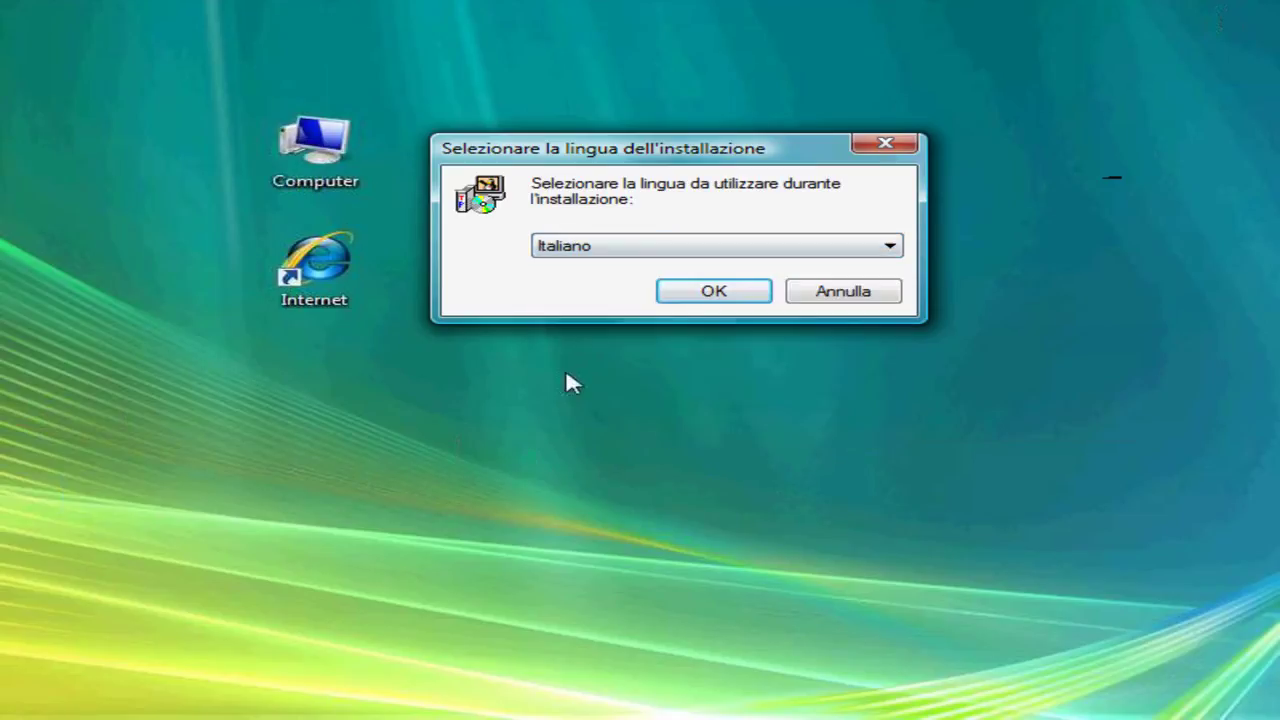
{"action": "left_click", "coordinate": [712, 291]}
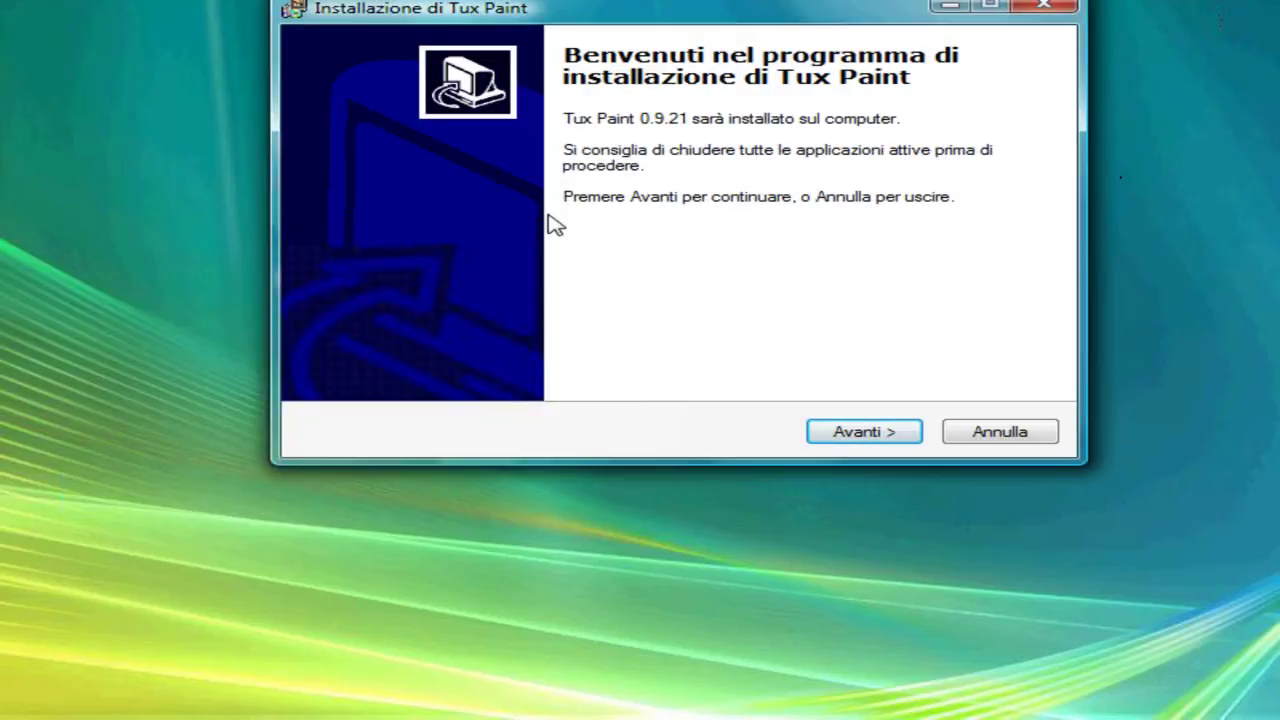
Step: Move the Tux Paint setup window fully into view, and accept the licence agreement to continue
{"action": "left_click_drag", "start_coordinate": [668, 9], "coordinate": [663, 90]}
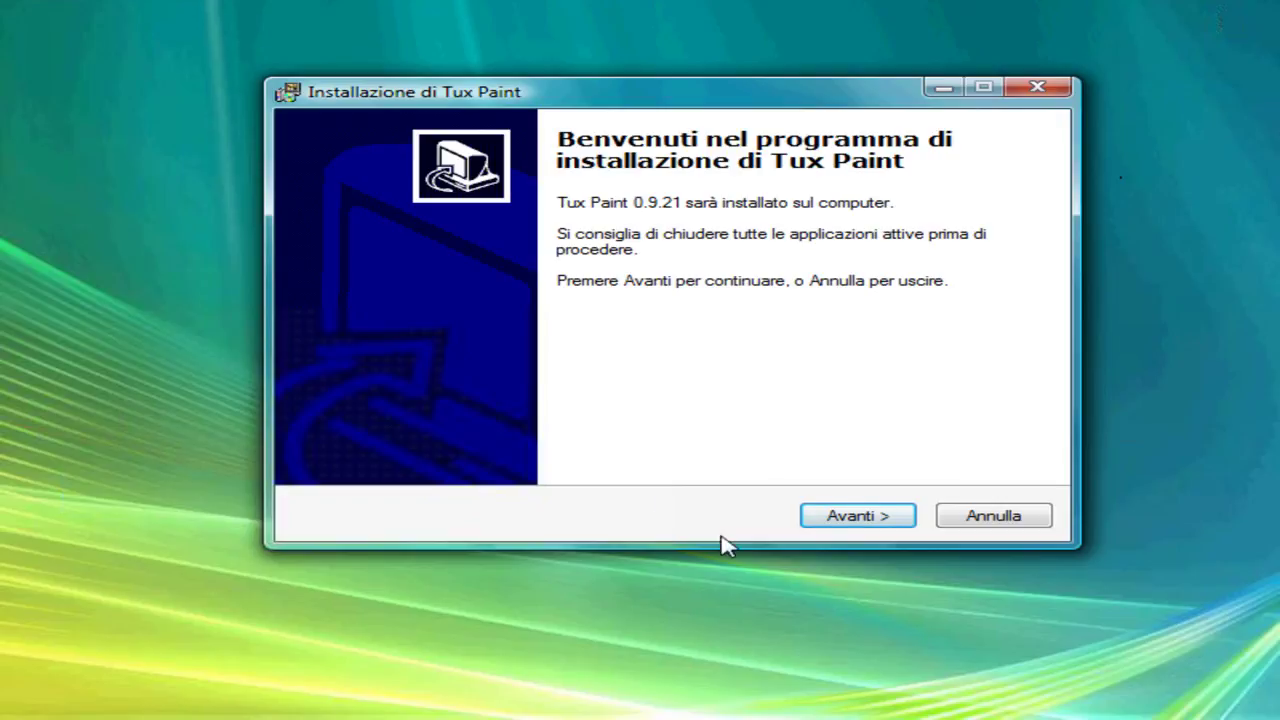
{"action": "left_click", "coordinate": [878, 518]}
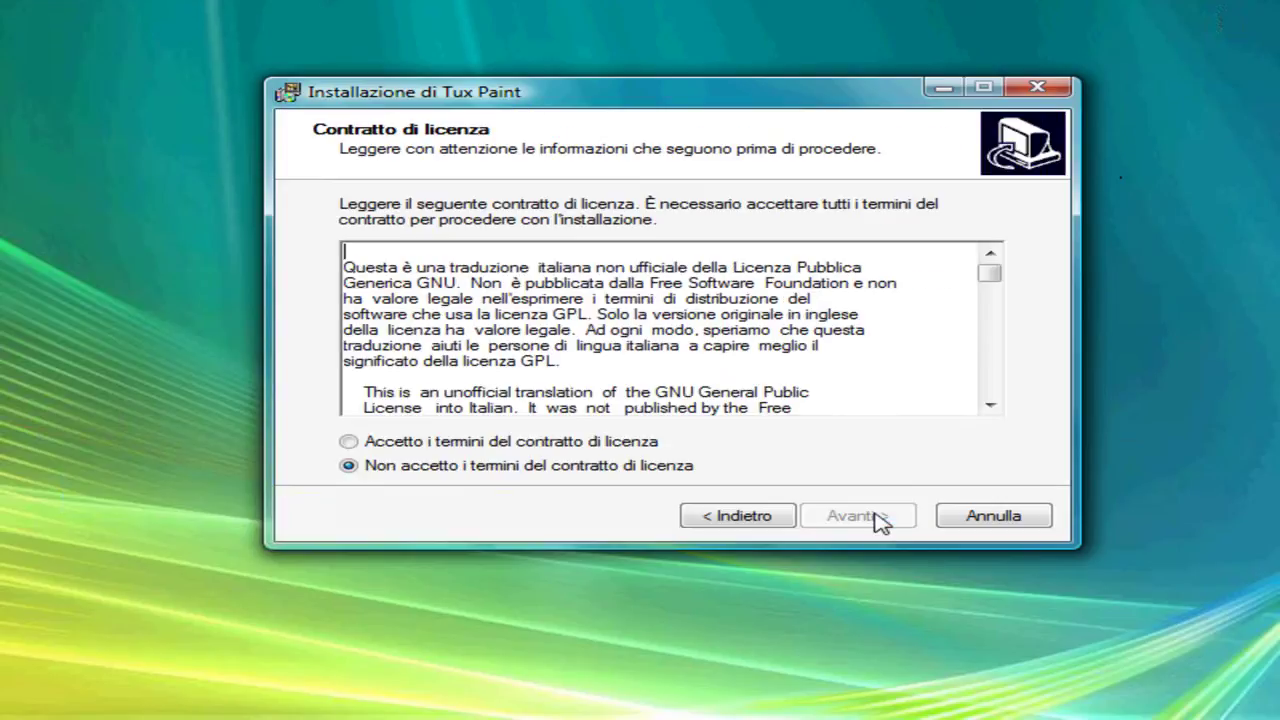
{"action": "left_click", "coordinate": [348, 442]}
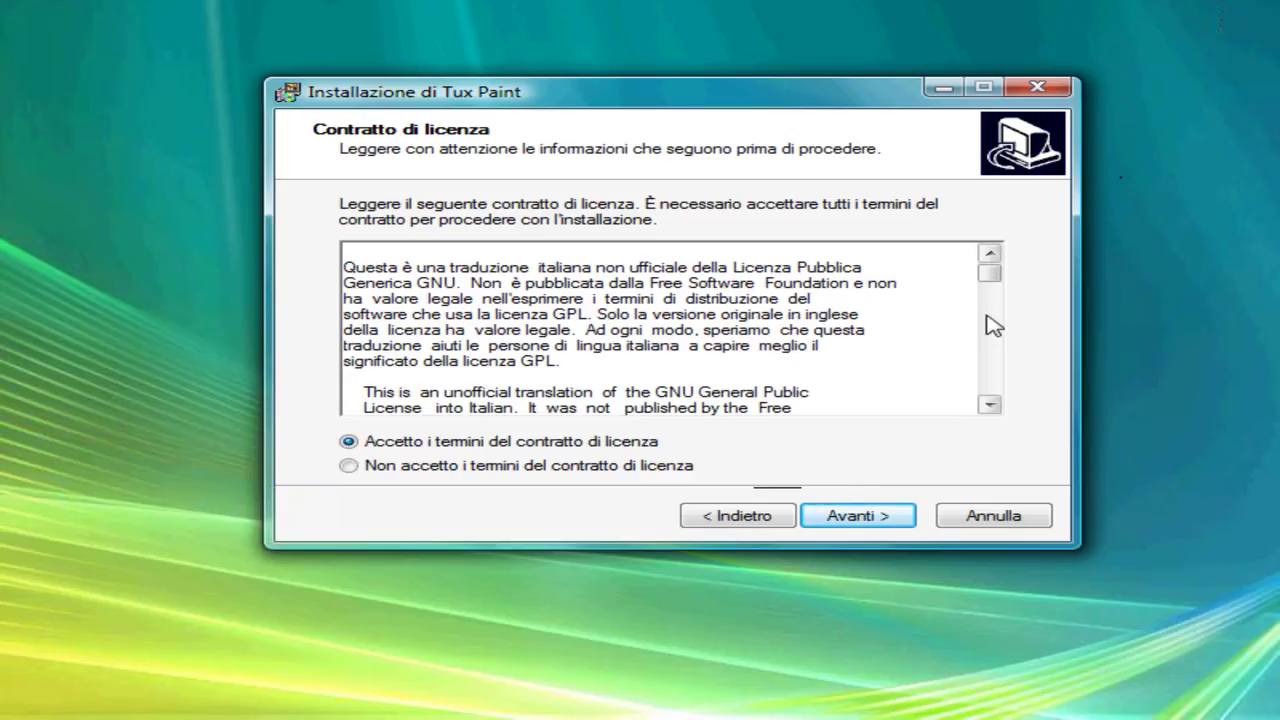
{"action": "mouse_move", "coordinate": [990, 278]}
{"action": "left_mouse_down"}
{"action": "mouse_move", "coordinate": [994, 300]}
{"action": "mouse_move", "coordinate": [994, 264]}
{"action": "left_mouse_up"}
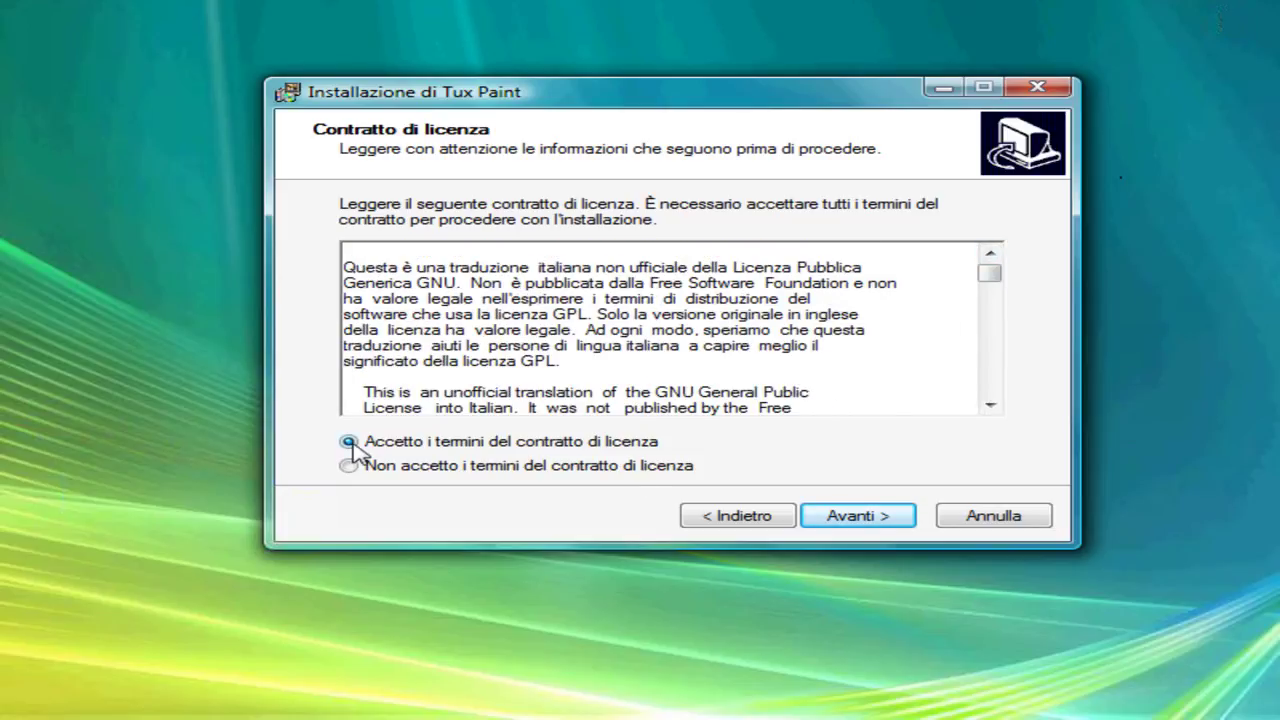
{"action": "left_click", "coordinate": [888, 519]}
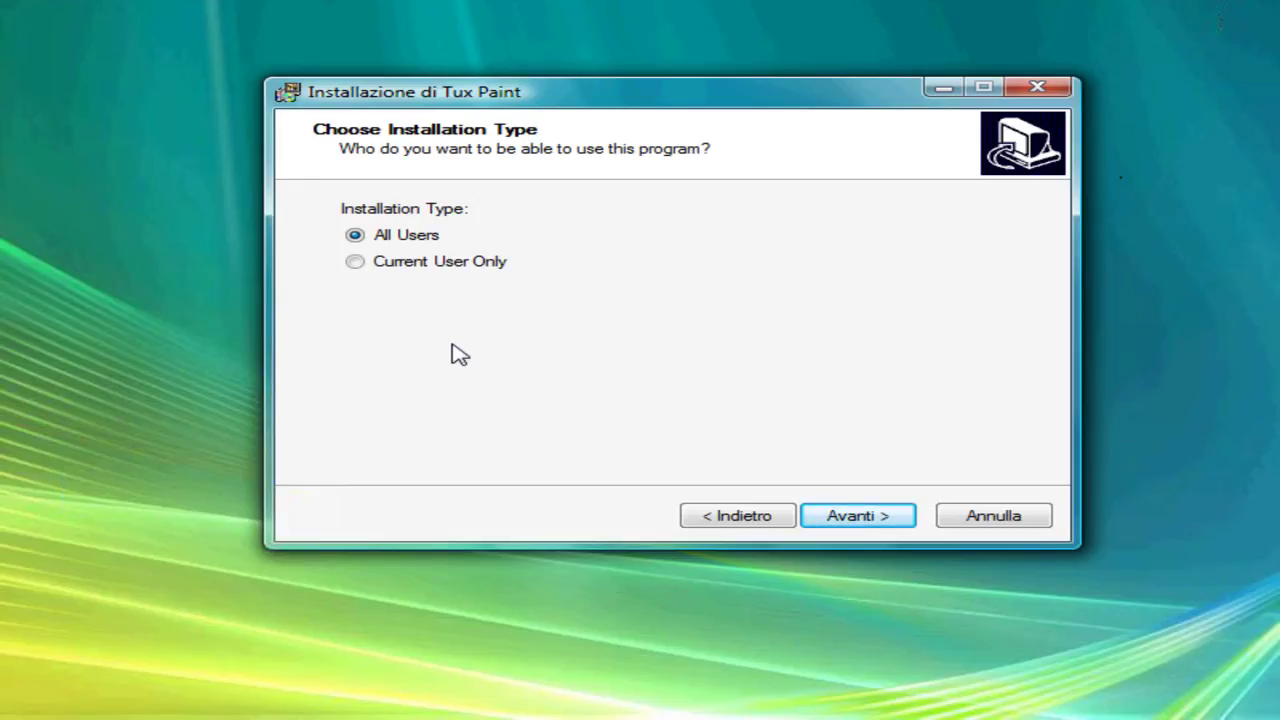
Step: Install Tux Paint for All Users in C:\Program Files\TuxPaint, with the Start menu folder Tux Paint and a desktop icon
{"action": "left_click", "coordinate": [849, 518]}
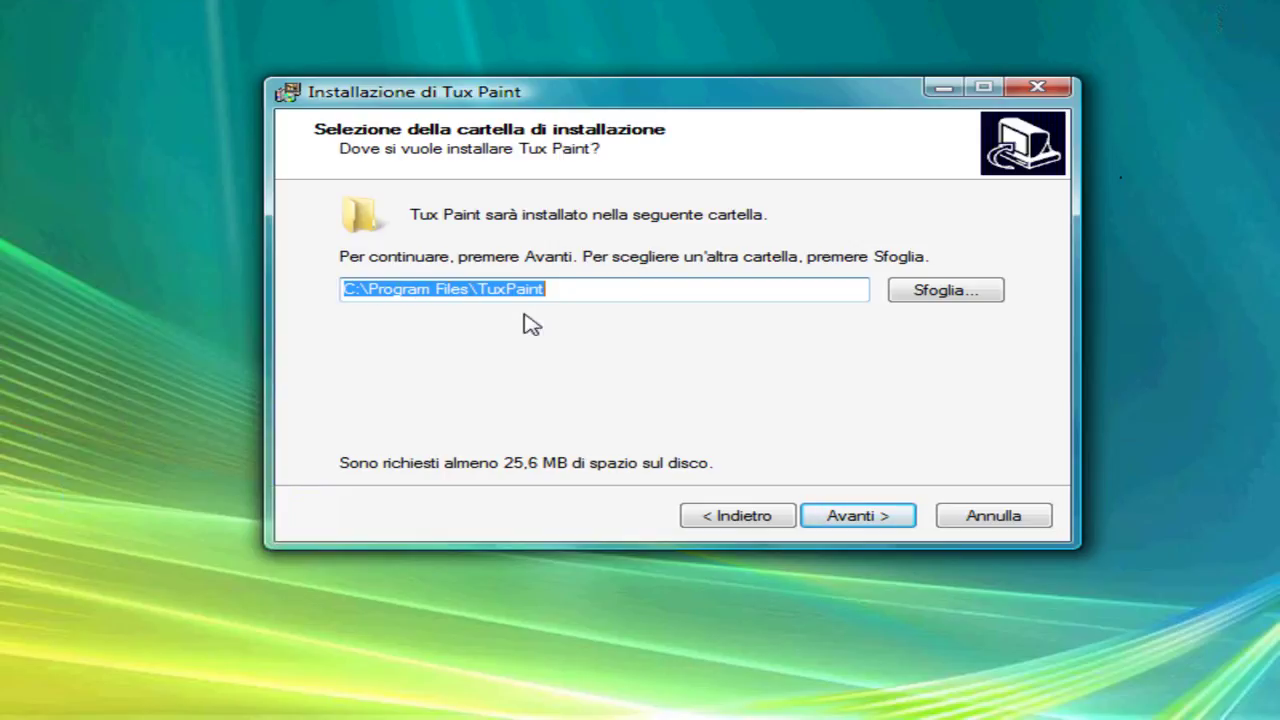
{"action": "left_click", "coordinate": [849, 518]}
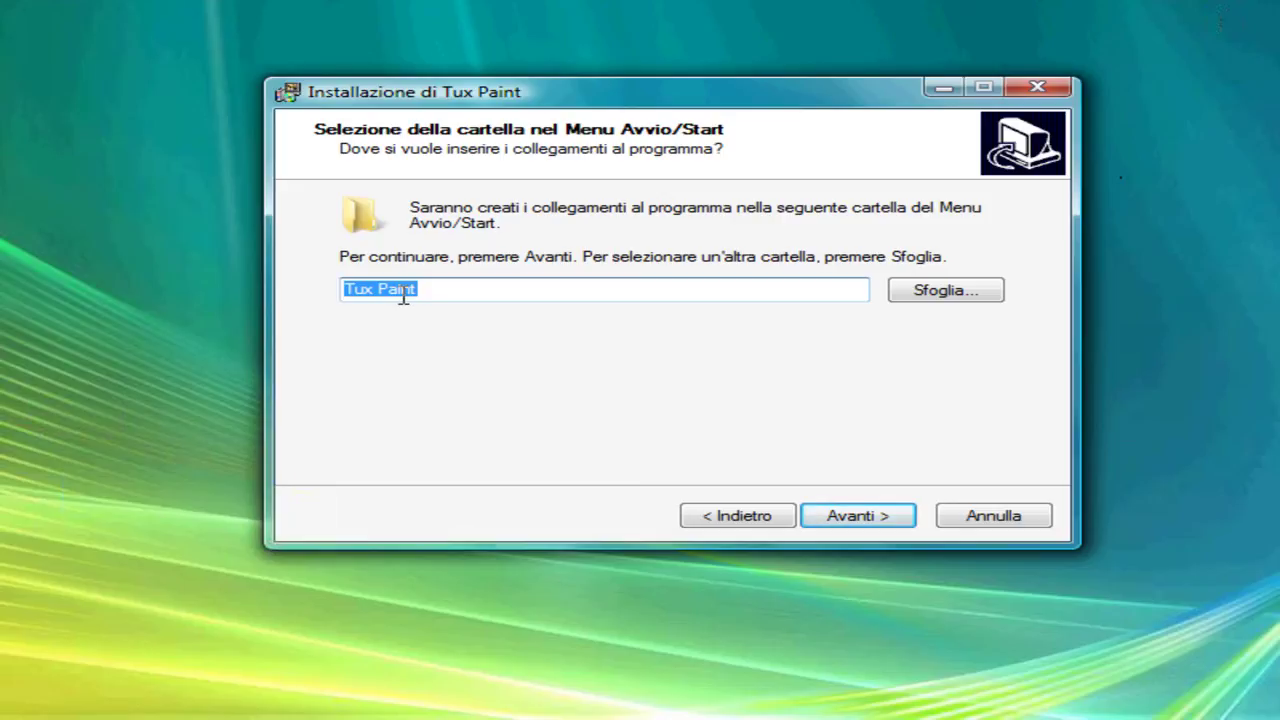
{"action": "left_click", "coordinate": [851, 516]}
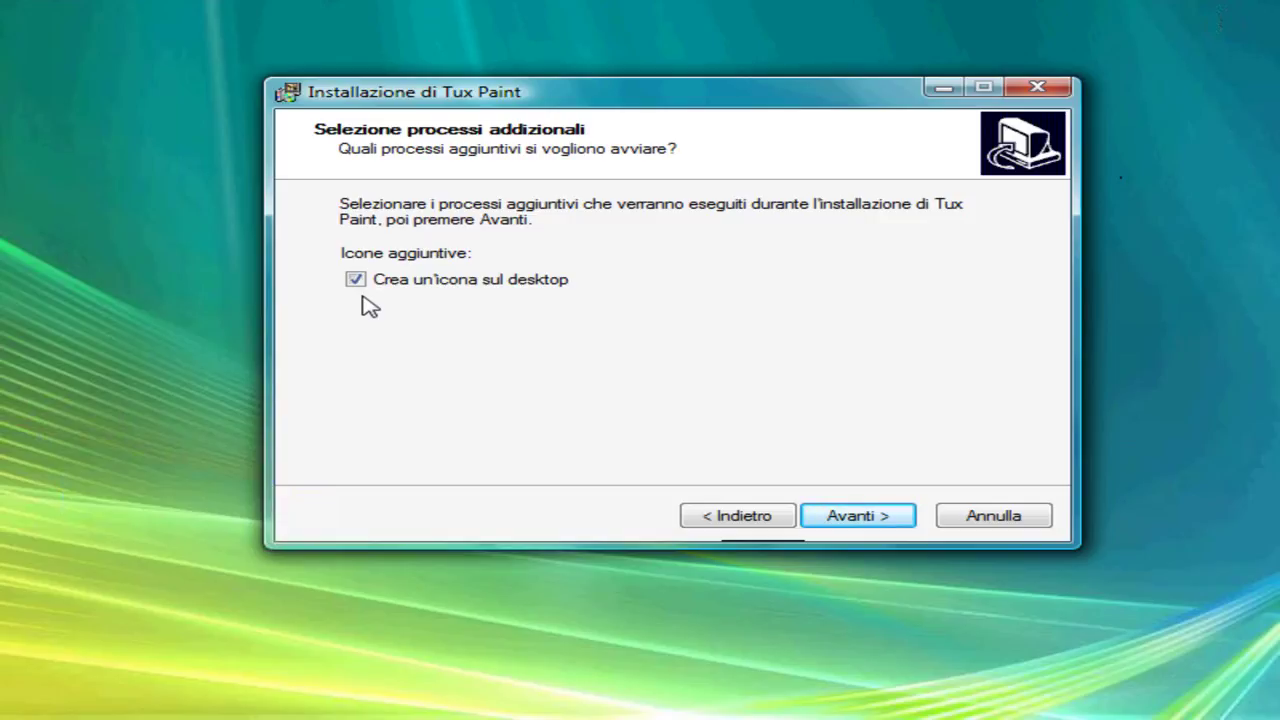
{"action": "left_click", "coordinate": [880, 522]}
{"action": "left_click", "coordinate": [871, 518]}
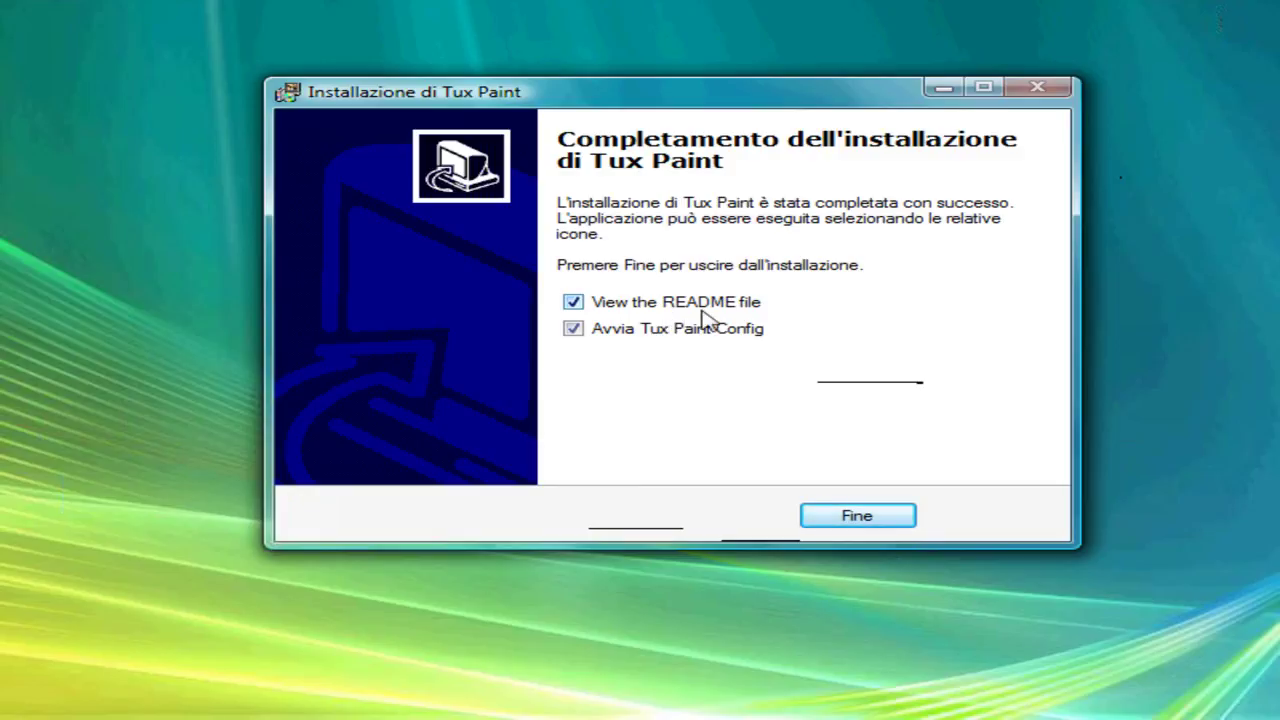
Step: Finish the Tux Paint setup without viewing the README file or launching Tux Paint Config
{"action": "left_click", "coordinate": [575, 306]}
{"action": "left_click", "coordinate": [574, 330]}
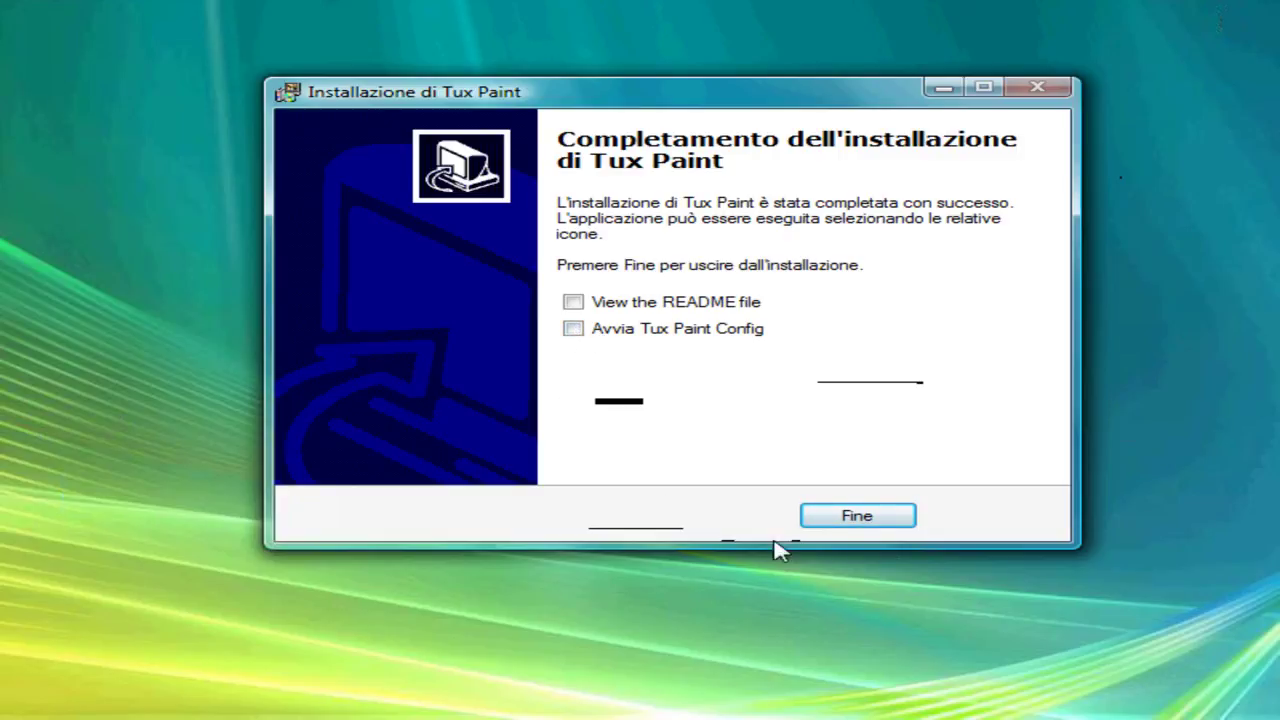
{"action": "left_click", "coordinate": [848, 522]}
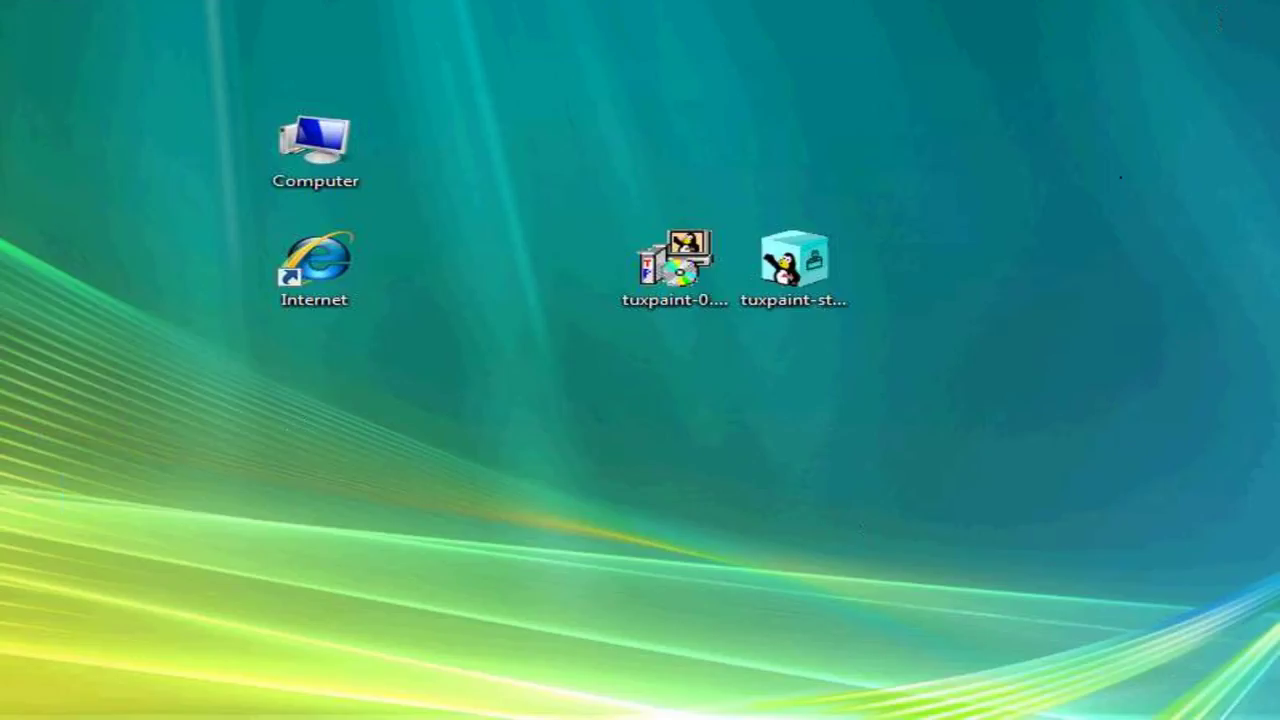
Step: Place the new Tux Paint shortcut directly below the Tux Paint installer on the desktop
{"action": "mouse_move", "coordinate": [214, 491]}
{"action": "left_mouse_down"}
{"action": "mouse_move", "coordinate": [686, 409]}
{"action": "mouse_move", "coordinate": [693, 368]}
{"action": "left_mouse_up"}
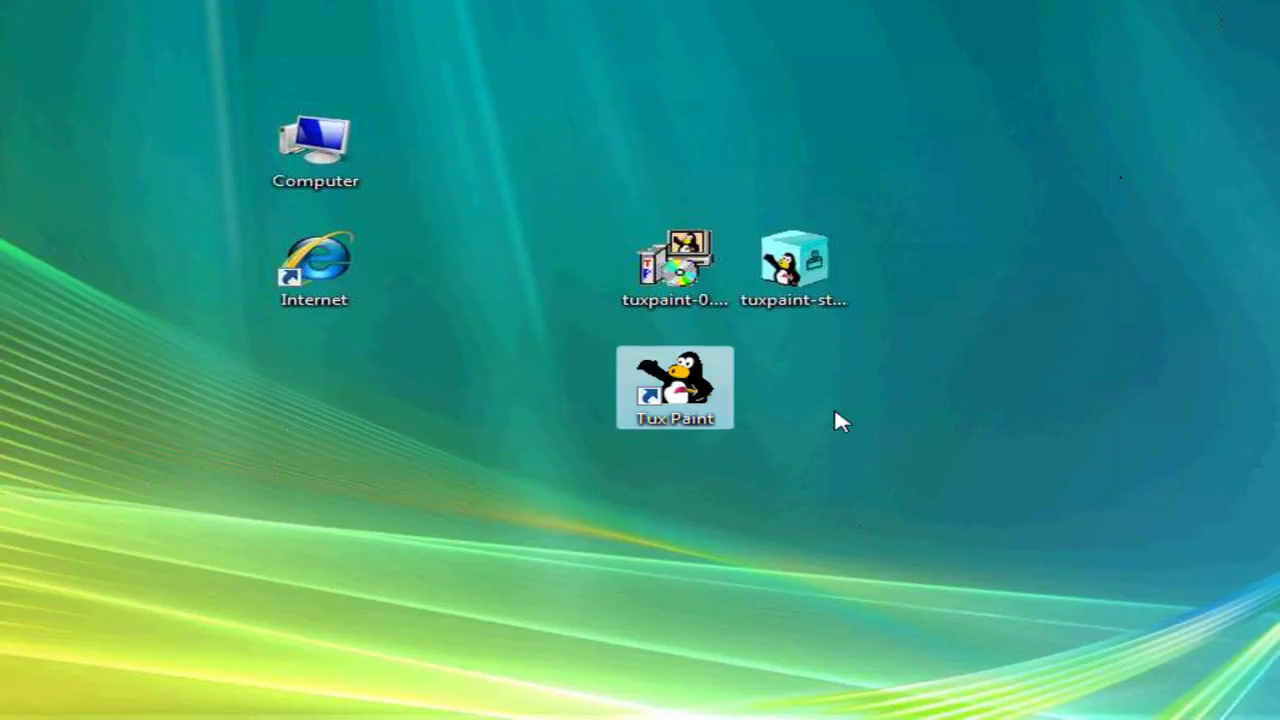
{"action": "left_click", "coordinate": [835, 411]}
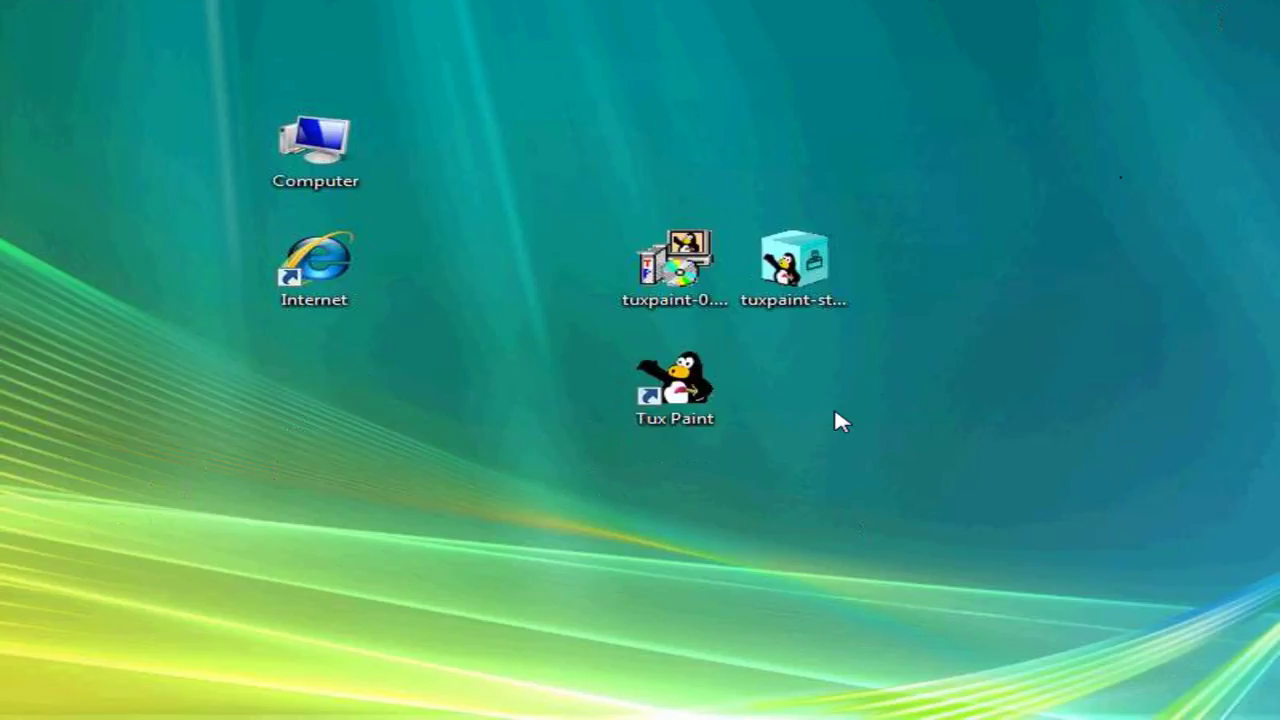
Step: Delete tuxpaint-0.9.21-win32-installer.exe from the desktop, sending it to the Recycle Bin
{"action": "left_click", "coordinate": [675, 258]}
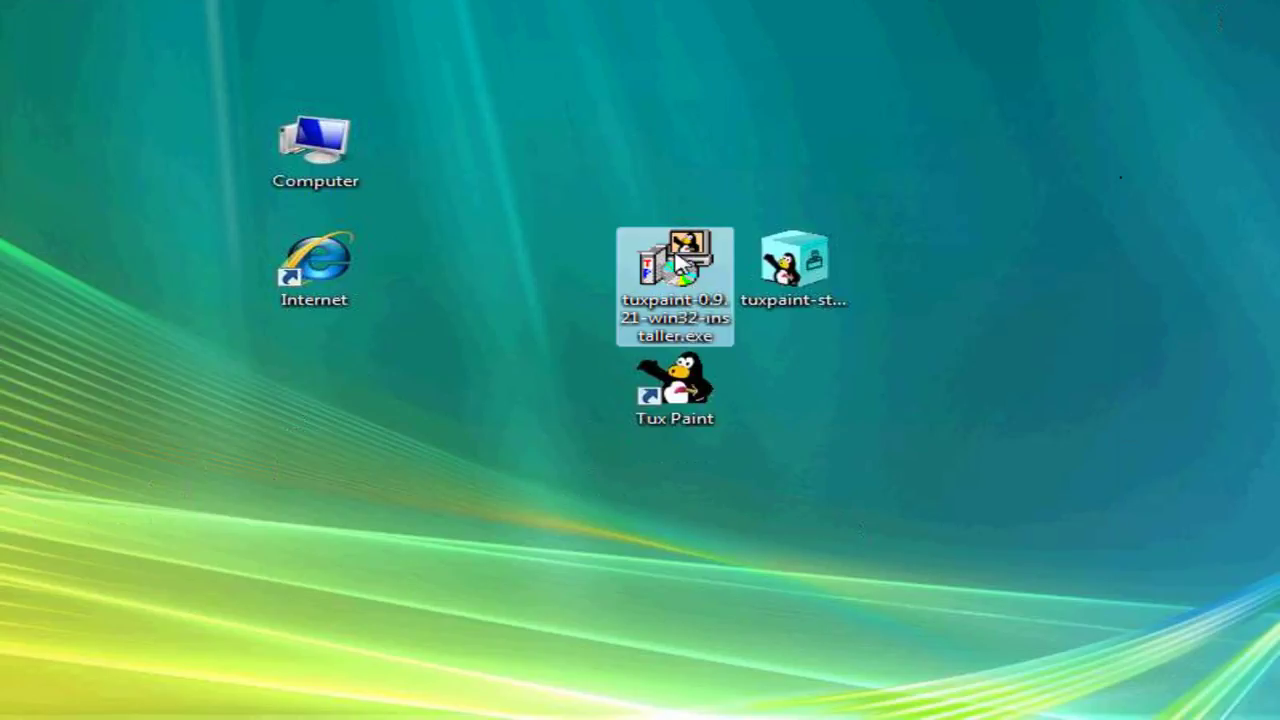
{"action": "mouse_move", "coordinate": [676, 303]}
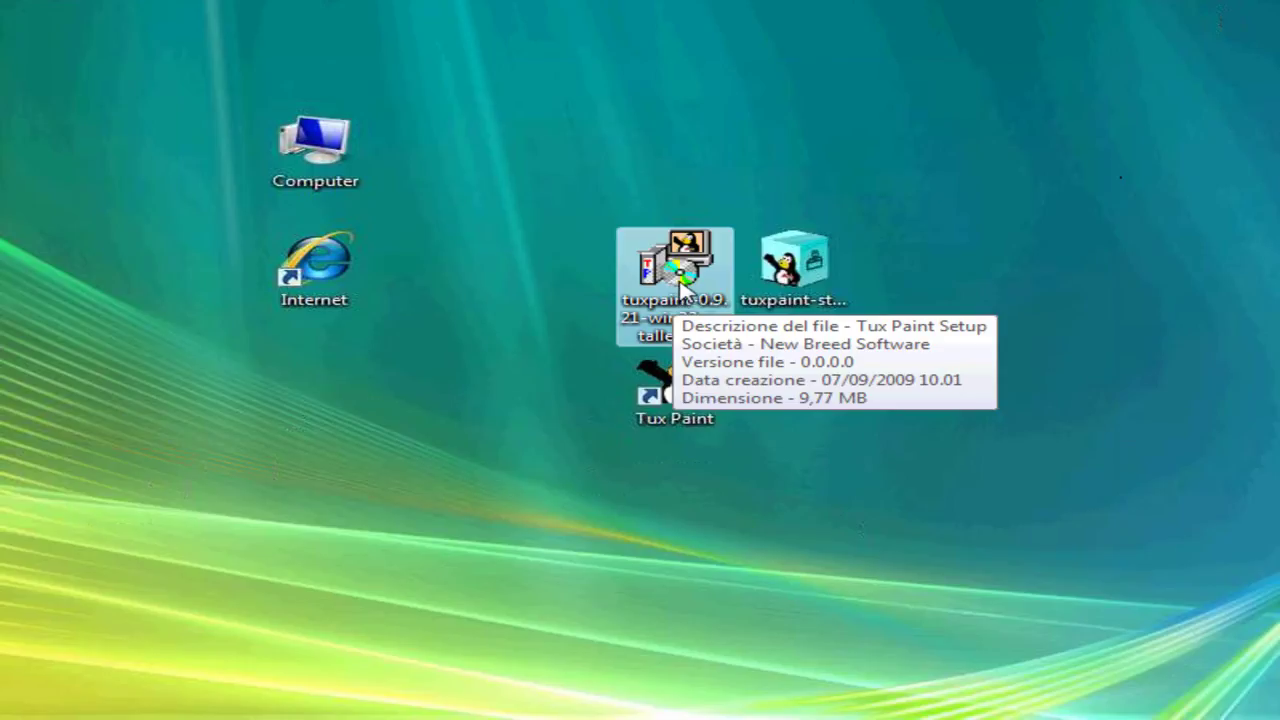
{"action": "right_click", "coordinate": [681, 287]}
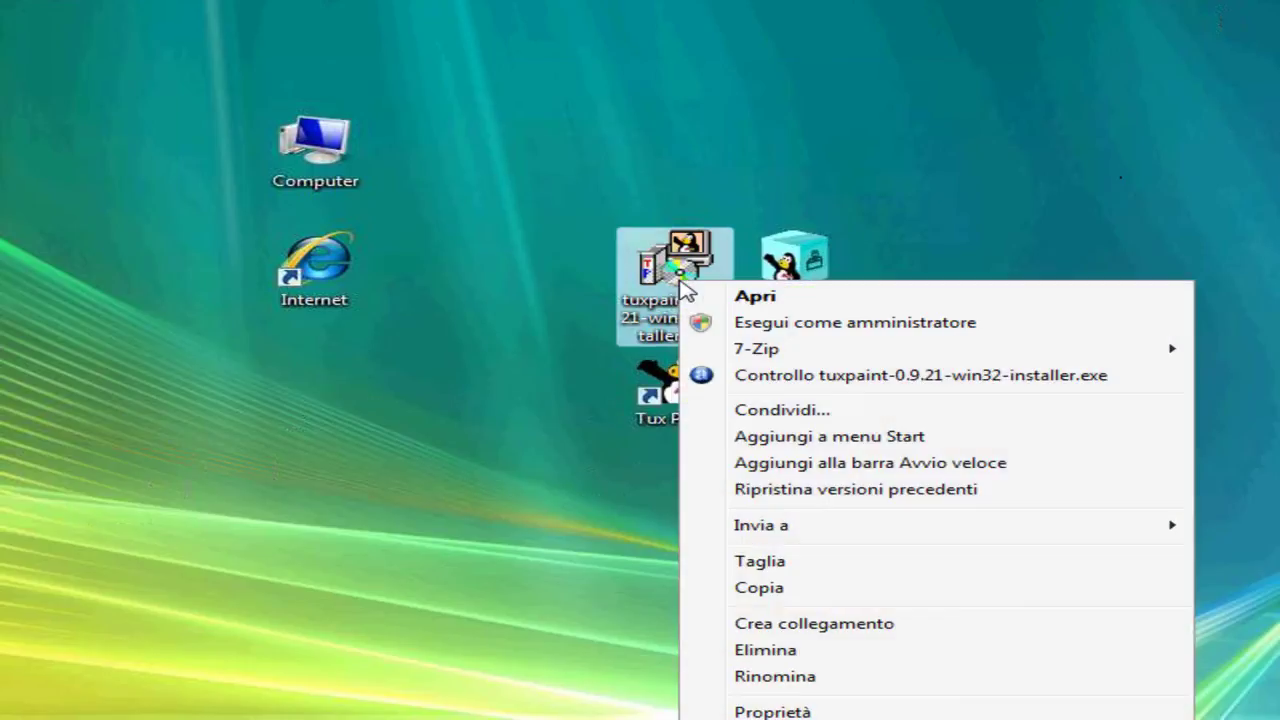
{"action": "left_click", "coordinate": [766, 652]}
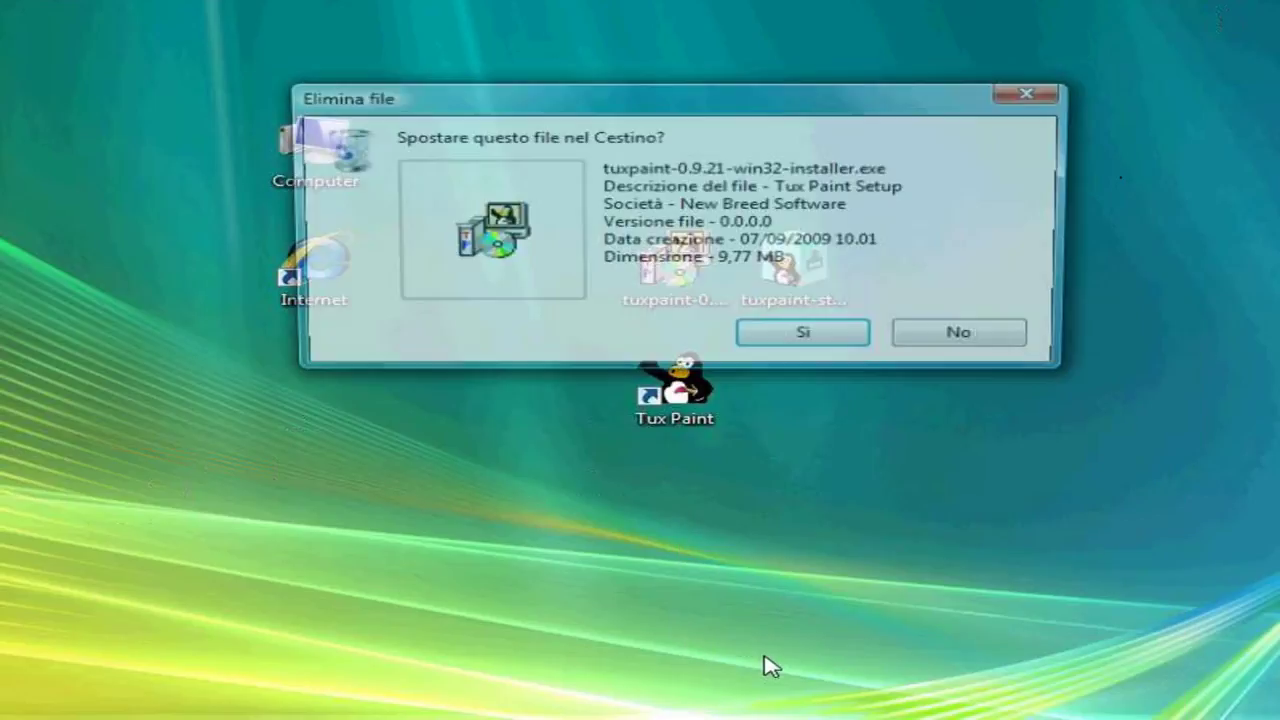
{"action": "left_click", "coordinate": [771, 342]}
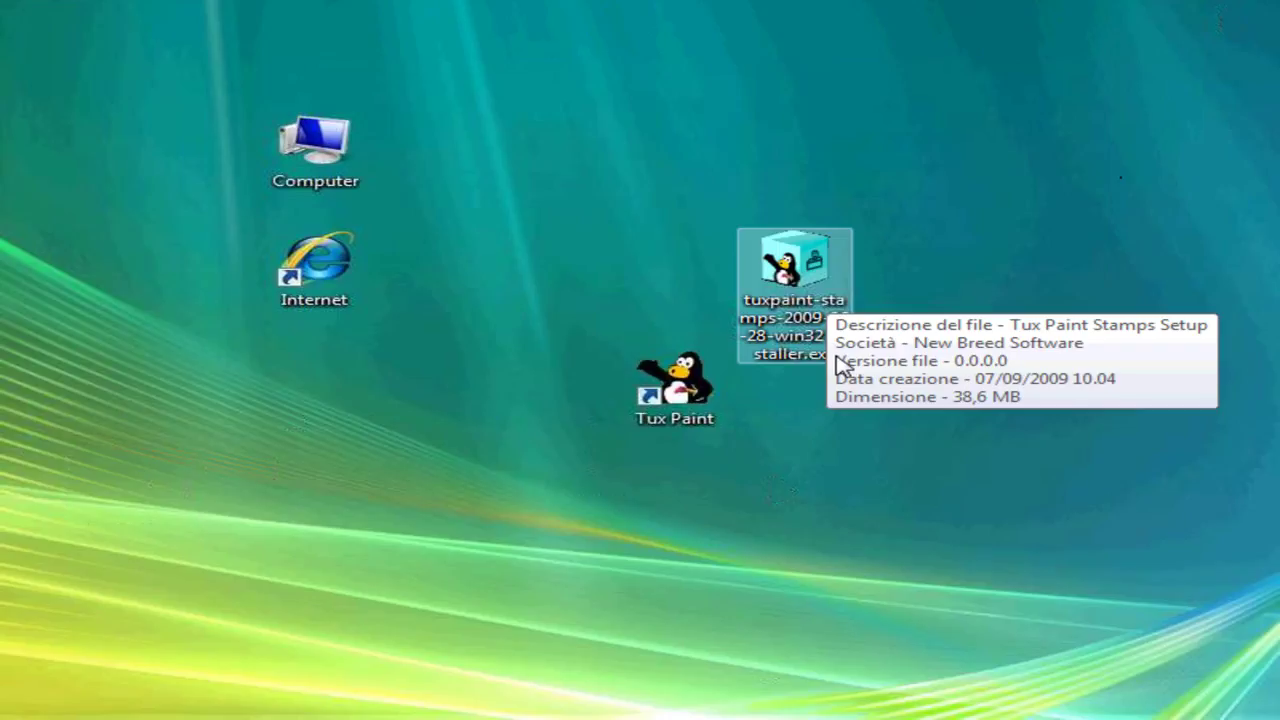
Step: Launch Tux Paint and paint several curved red freehand strokes across the canvas with the soft-edged round brush
{"action": "double_click", "coordinate": [690, 388]}
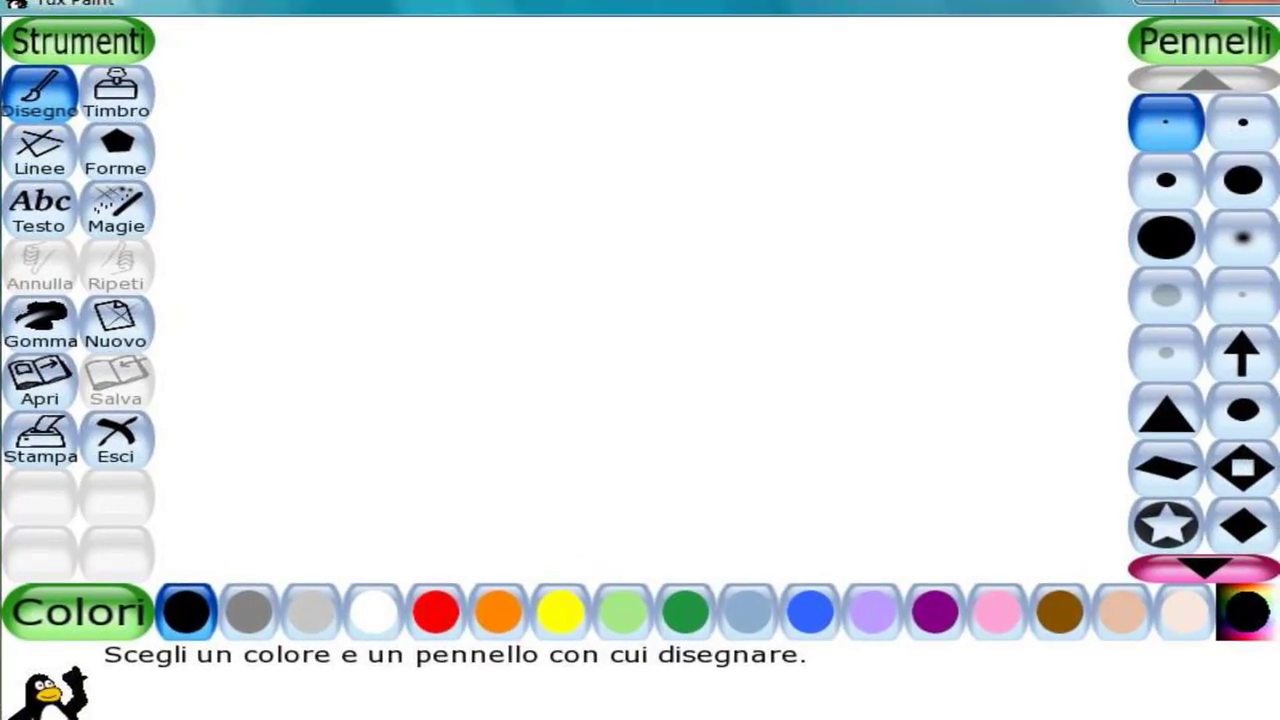
{"action": "left_click_drag", "start_coordinate": [786, 391], "coordinate": [806, 391]}
{"action": "left_click_drag", "start_coordinate": [1028, 340], "coordinate": [939, 340]}
{"action": "left_click_drag", "start_coordinate": [924, 343], "coordinate": [877, 343]}
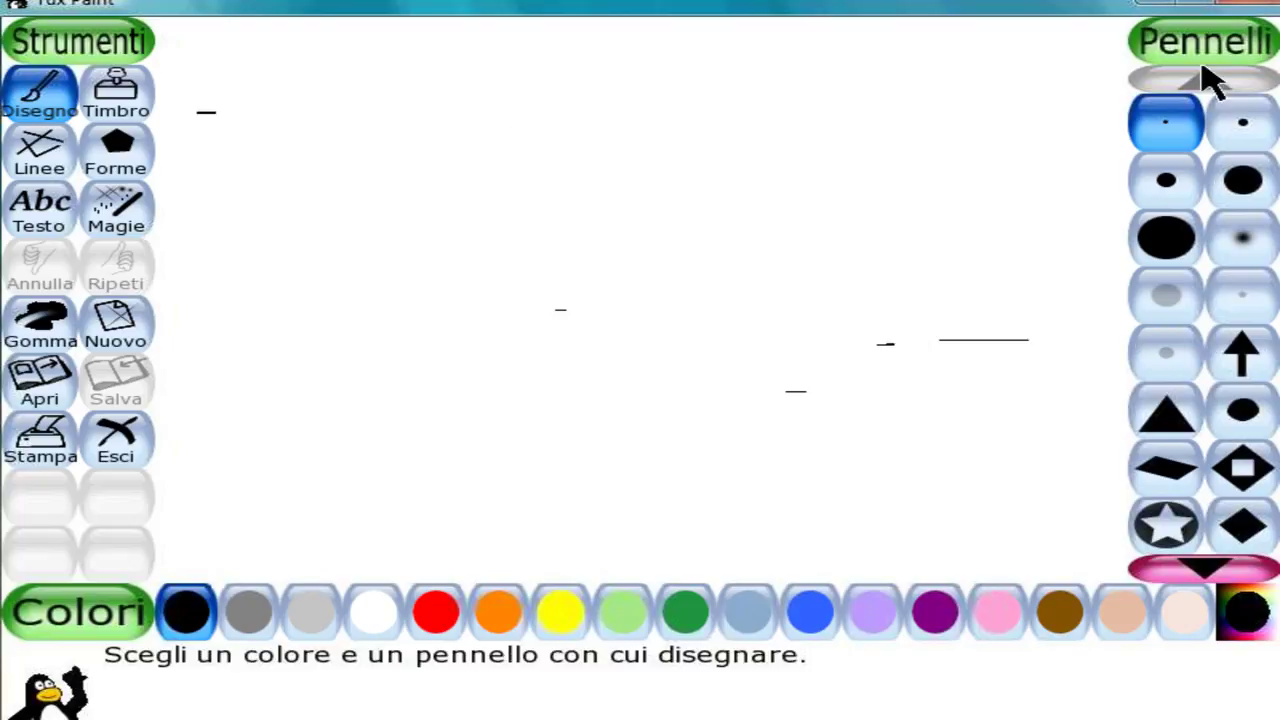
{"action": "left_click", "coordinate": [1243, 245]}
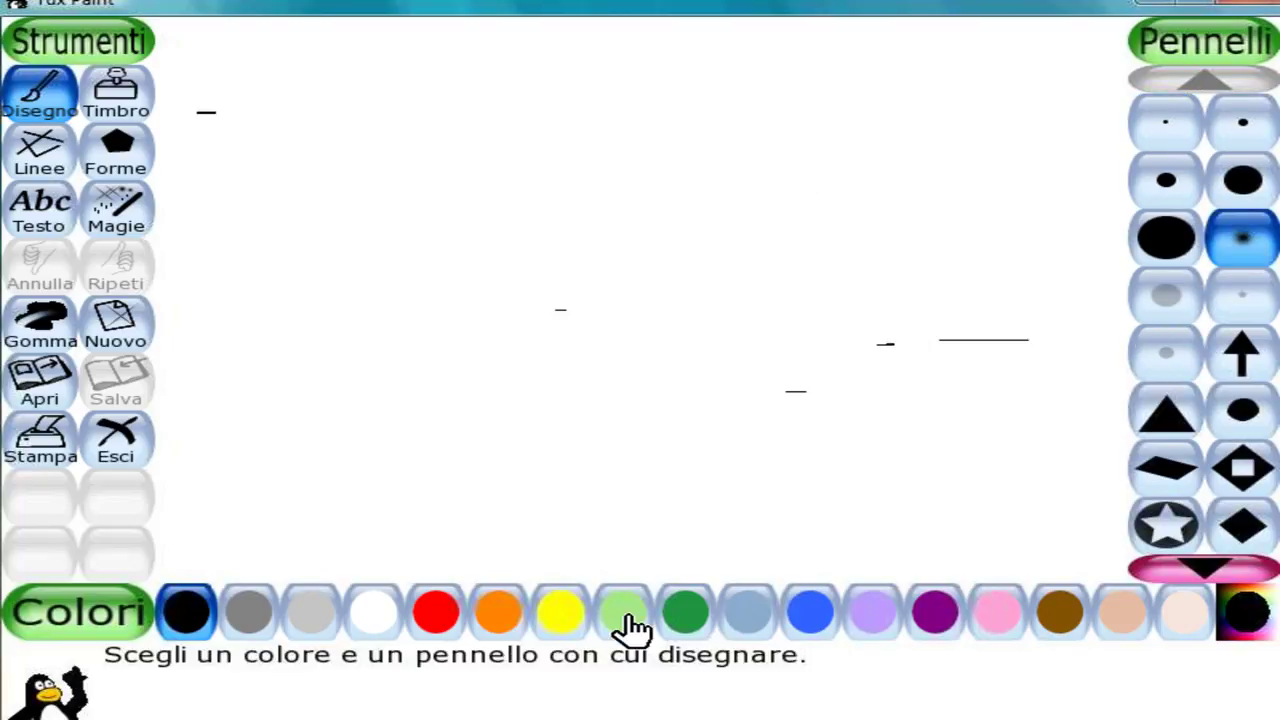
{"action": "left_click", "coordinate": [436, 612]}
{"action": "mouse_move", "coordinate": [383, 472]}
{"action": "left_mouse_down"}
{"action": "mouse_move", "coordinate": [489, 309]}
{"action": "mouse_move", "coordinate": [651, 297]}
{"action": "mouse_move", "coordinate": [543, 364]}
{"action": "left_mouse_up"}
{"action": "mouse_move", "coordinate": [815, 289]}
{"action": "left_mouse_down"}
{"action": "mouse_move", "coordinate": [840, 157]}
{"action": "mouse_move", "coordinate": [727, 193]}
{"action": "mouse_move", "coordinate": [753, 354]}
{"action": "mouse_move", "coordinate": [716, 368]}
{"action": "left_mouse_up"}
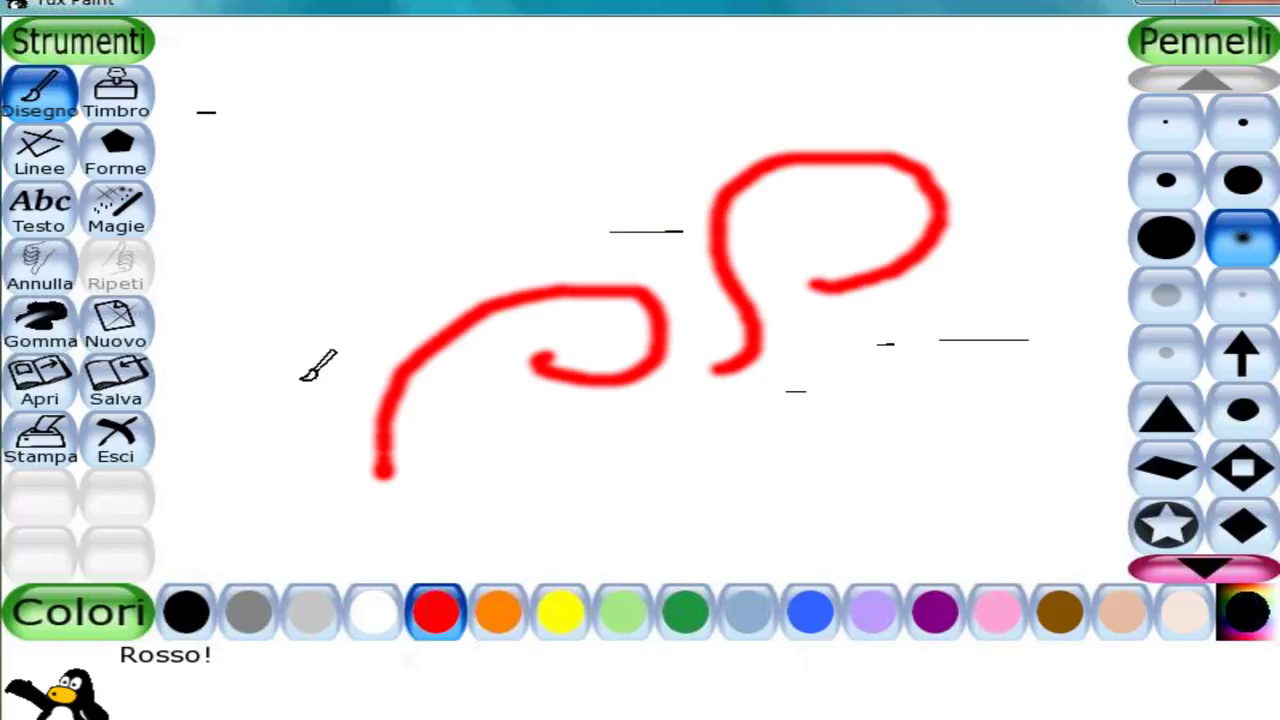
{"action": "mouse_move", "coordinate": [310, 381]}
{"action": "left_mouse_down"}
{"action": "mouse_move", "coordinate": [243, 327]}
{"action": "mouse_move", "coordinate": [267, 269]}
{"action": "mouse_move", "coordinate": [330, 240]}
{"action": "left_mouse_up"}
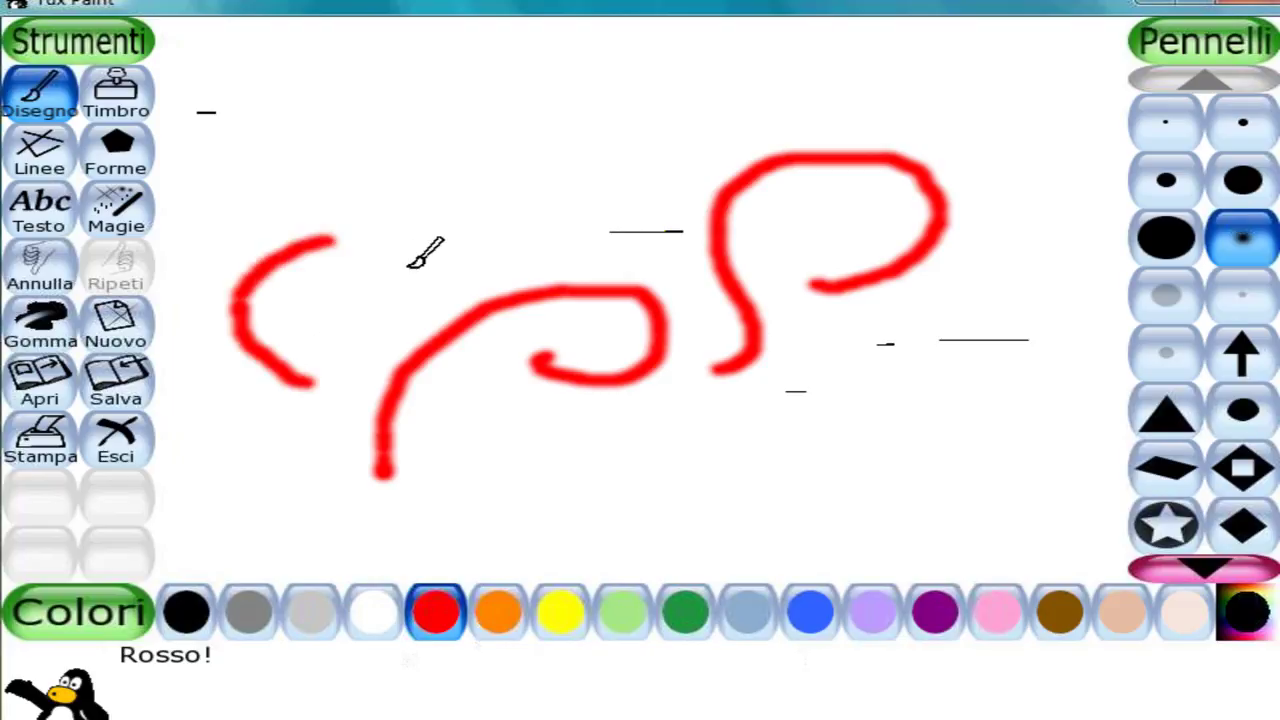
{"action": "mouse_move", "coordinate": [408, 268]}
{"action": "left_mouse_down"}
{"action": "mouse_move", "coordinate": [411, 227]}
{"action": "mouse_move", "coordinate": [450, 205]}
{"action": "left_mouse_up"}
{"action": "left_click", "coordinate": [530, 260]}
{"action": "left_click_drag", "start_coordinate": [530, 258], "coordinate": [572, 212]}
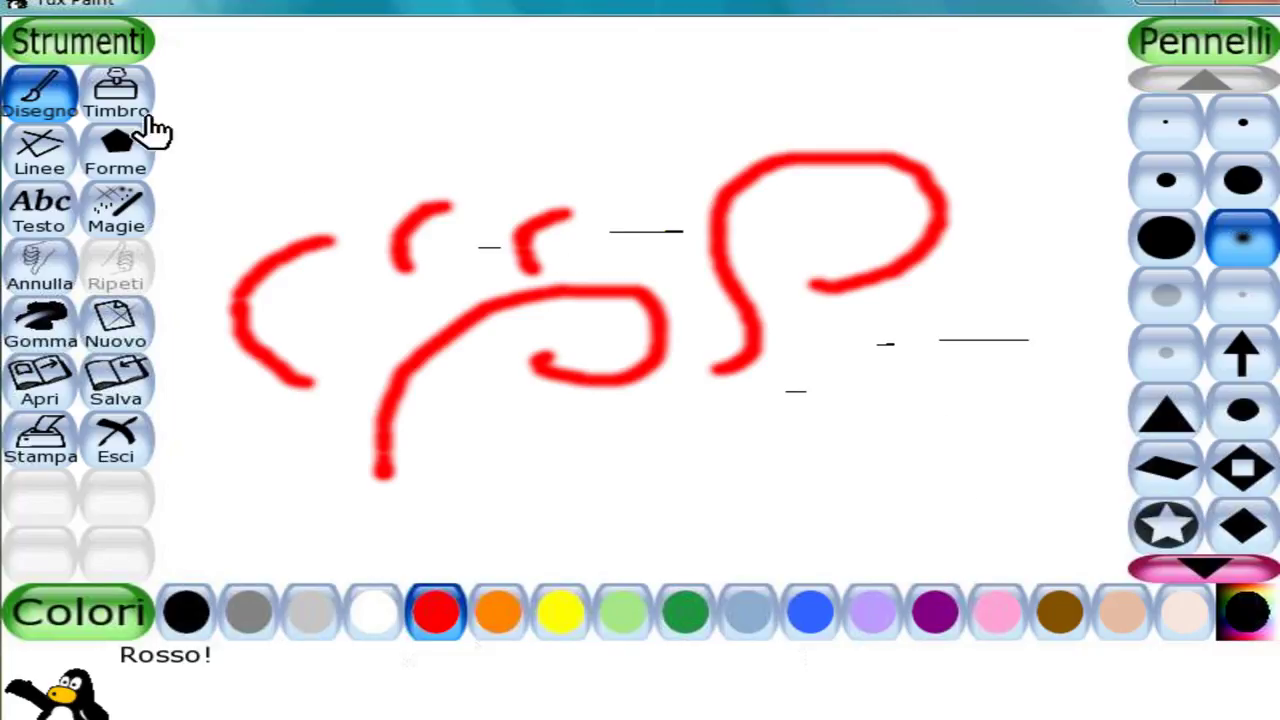
Step: Stamp two waving penguins at the canvas's lower right and one penguin pointing upward above the red strokes
{"action": "left_click", "coordinate": [117, 100]}
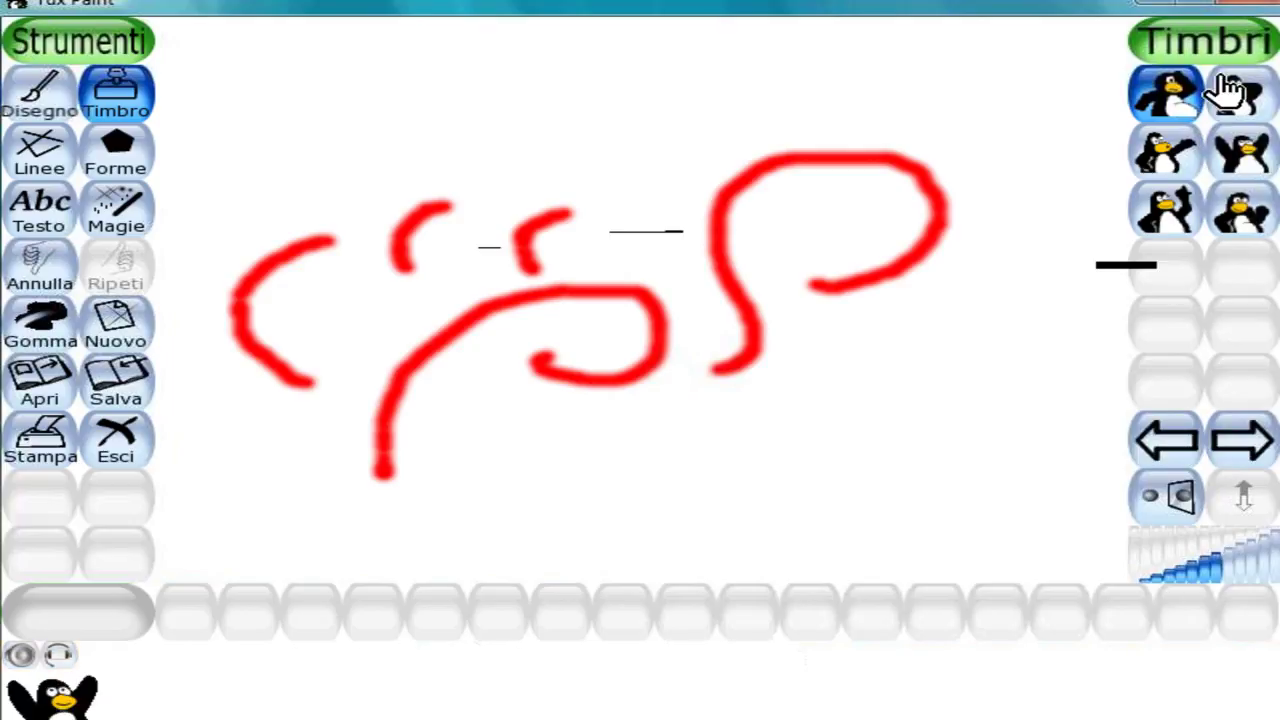
{"action": "left_click", "coordinate": [1240, 212]}
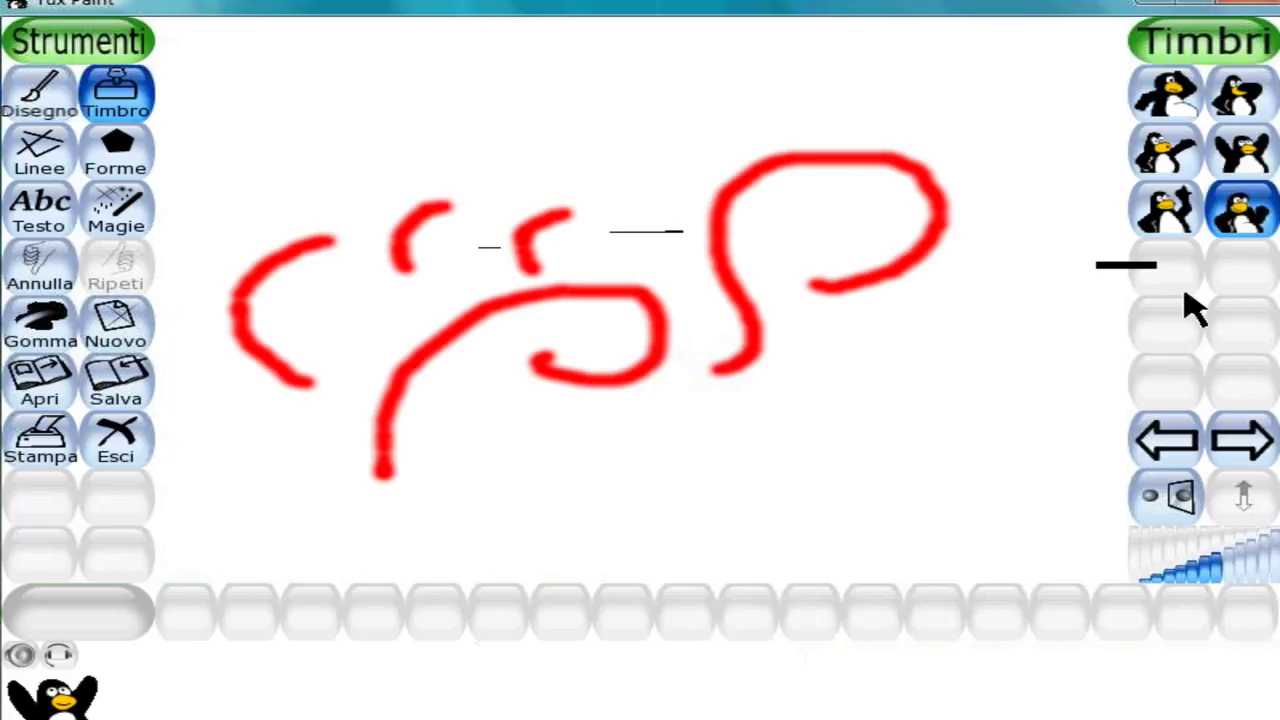
{"action": "left_click", "coordinate": [899, 350]}
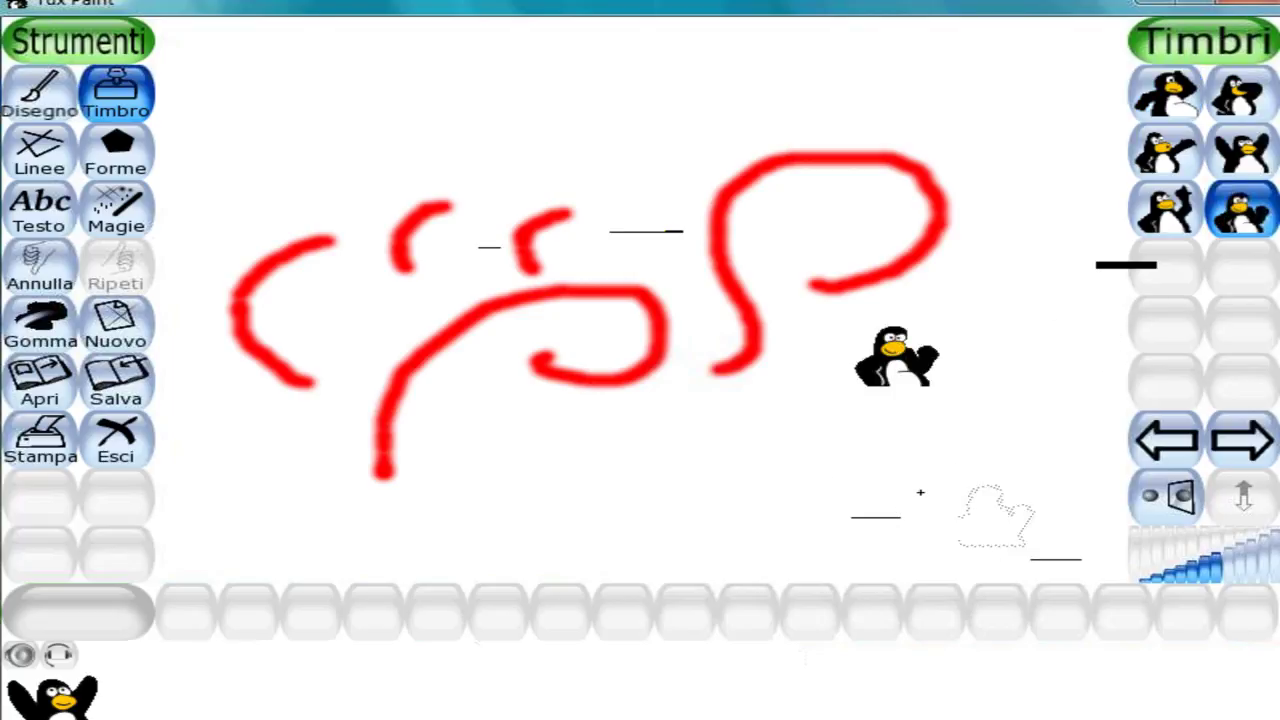
{"action": "left_click", "coordinate": [838, 480]}
{"action": "left_click", "coordinate": [1166, 208]}
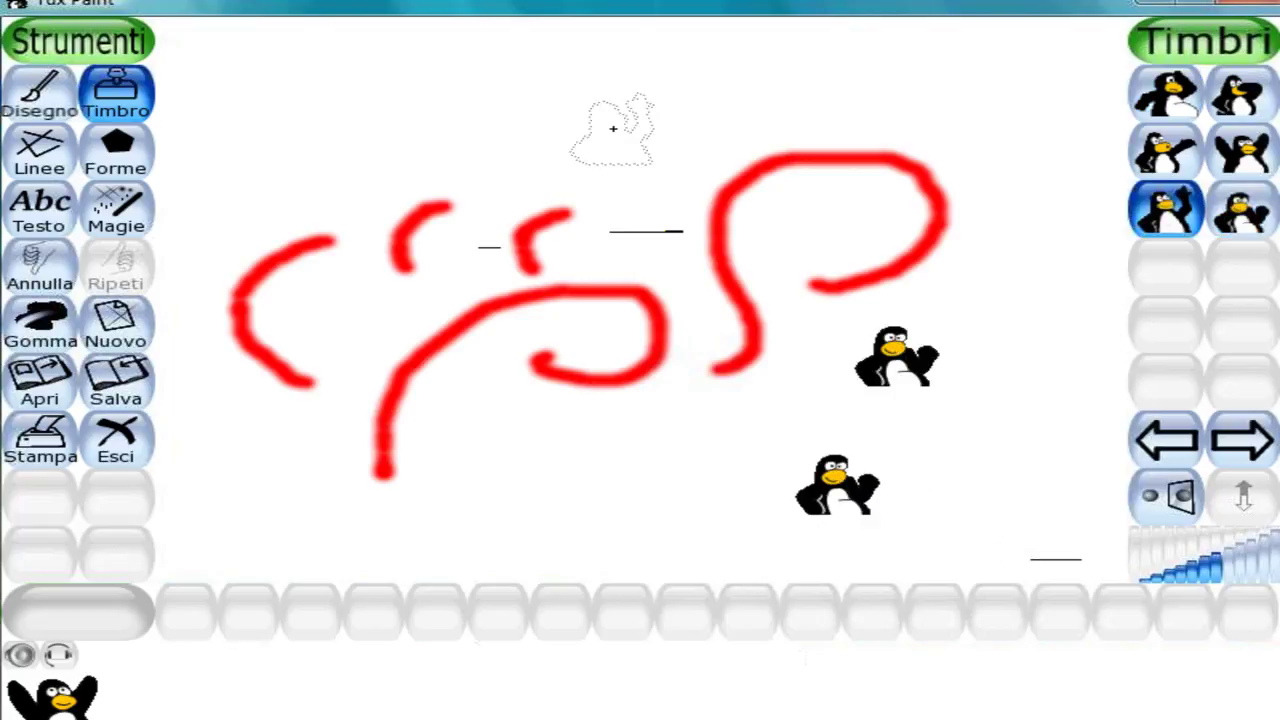
{"action": "left_click", "coordinate": [610, 130]}
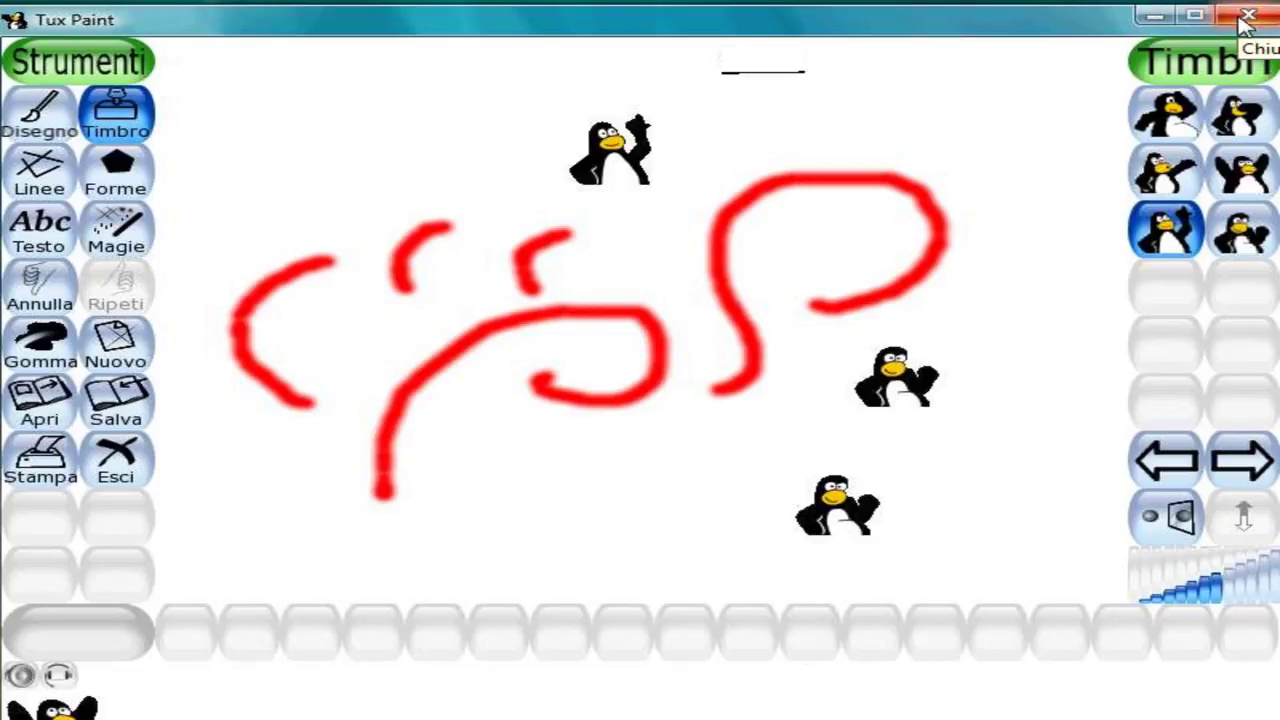
Step: Quit Tux Paint without saving the drawing, and move its desktop shortcut just below and right of the Internet icon
{"action": "left_click", "coordinate": [1247, 17]}
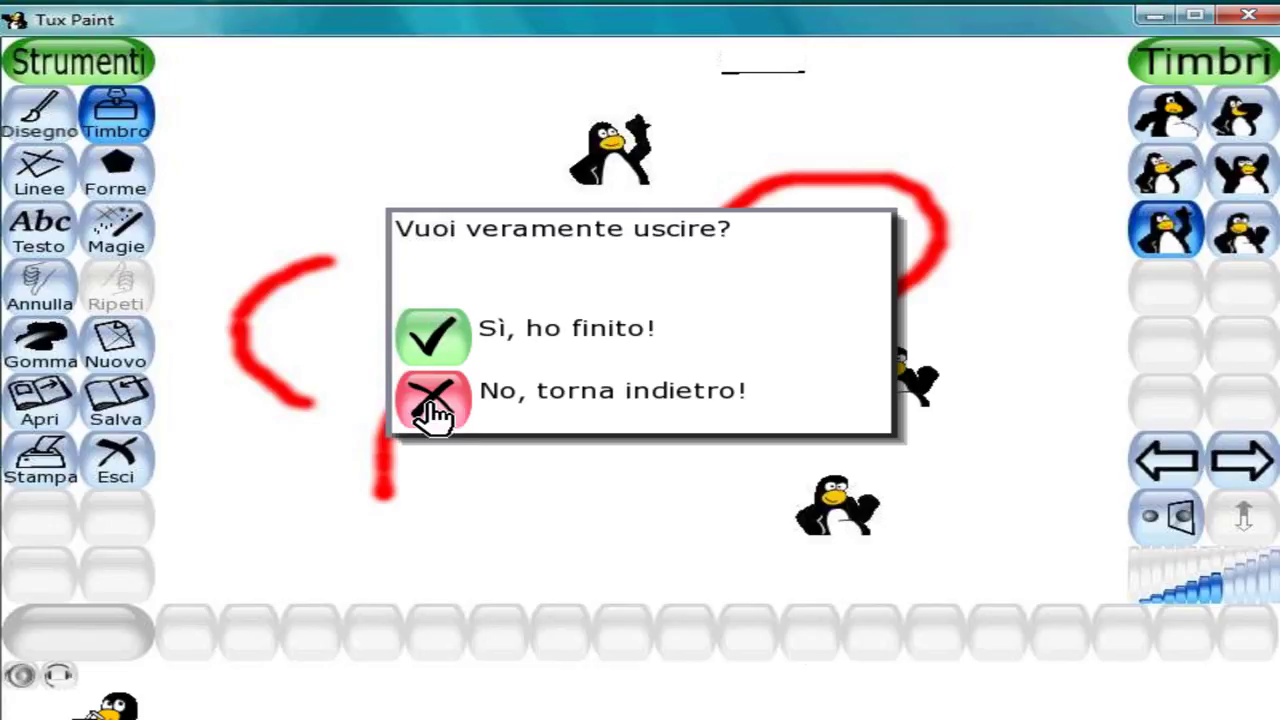
{"action": "left_click", "coordinate": [438, 348]}
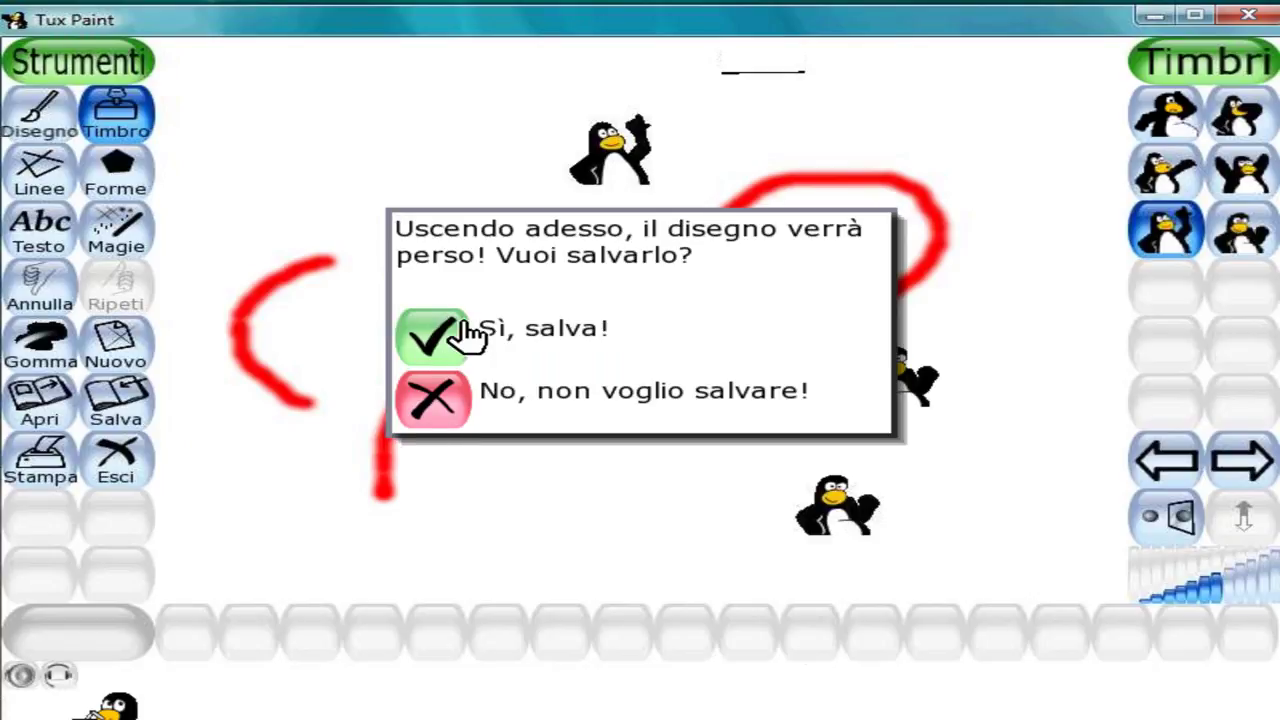
{"action": "left_click", "coordinate": [434, 405]}
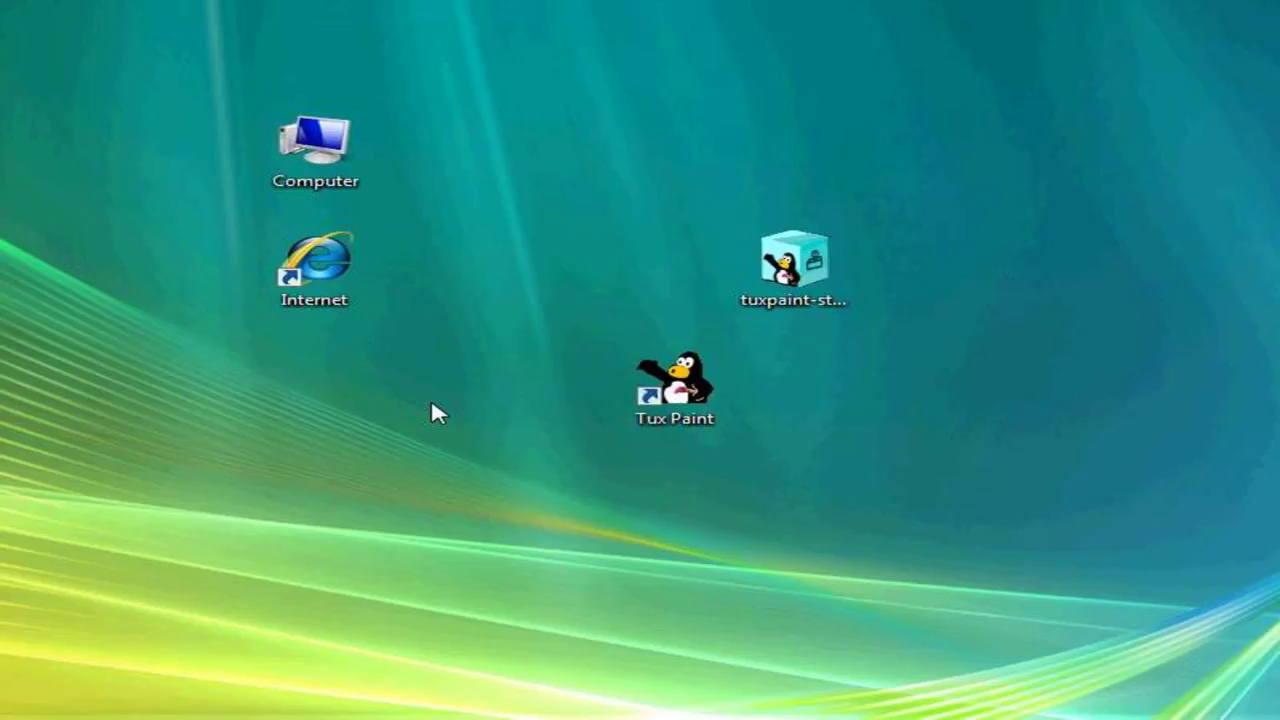
{"action": "left_click_drag", "start_coordinate": [660, 390], "coordinate": [420, 390]}
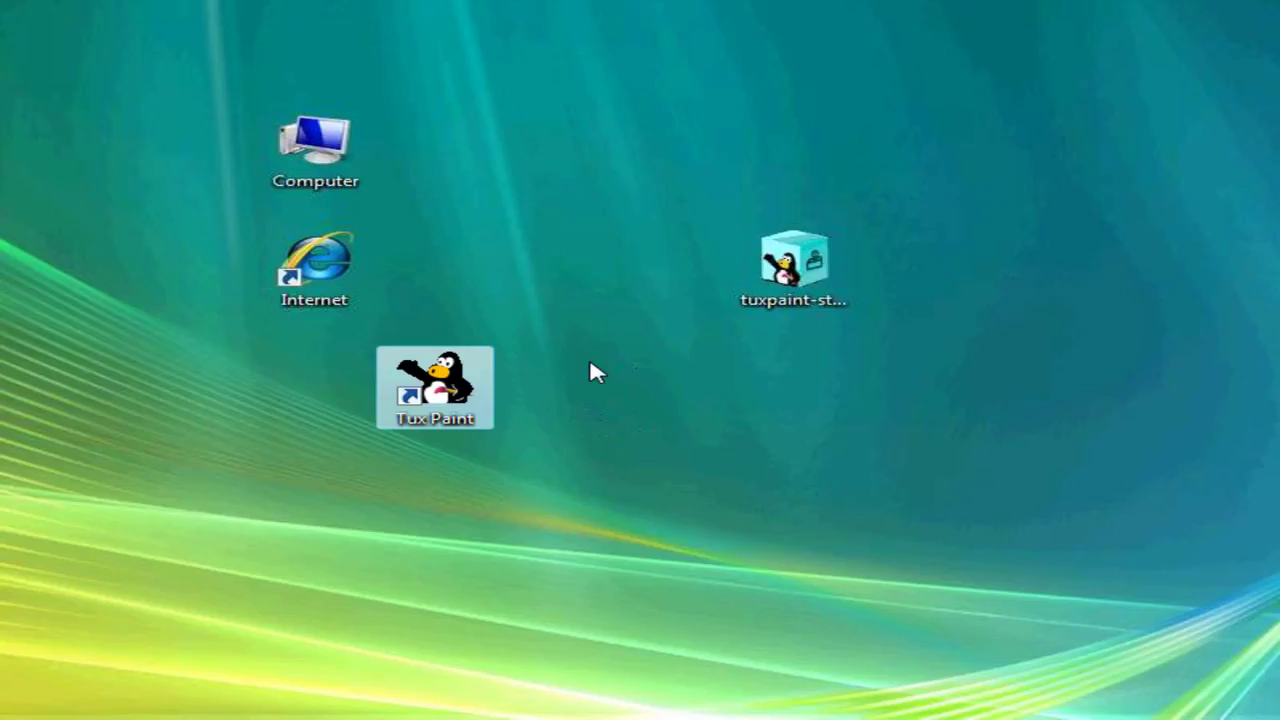
Step: Run tuxpaint-stamps-2009-06-28-win32-installer.exe despite the unknown publisher, with Italiano as the setup language
{"action": "mouse_move", "coordinate": [802, 268]}
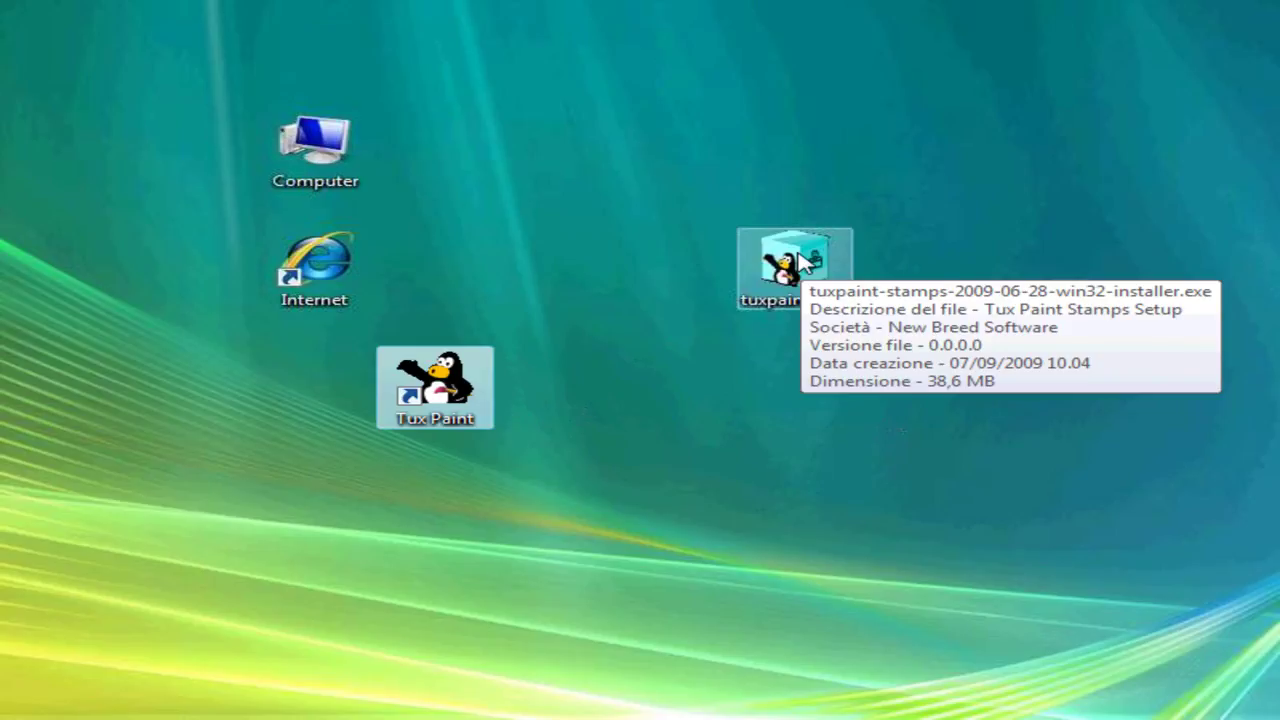
{"action": "double_click", "coordinate": [802, 266]}
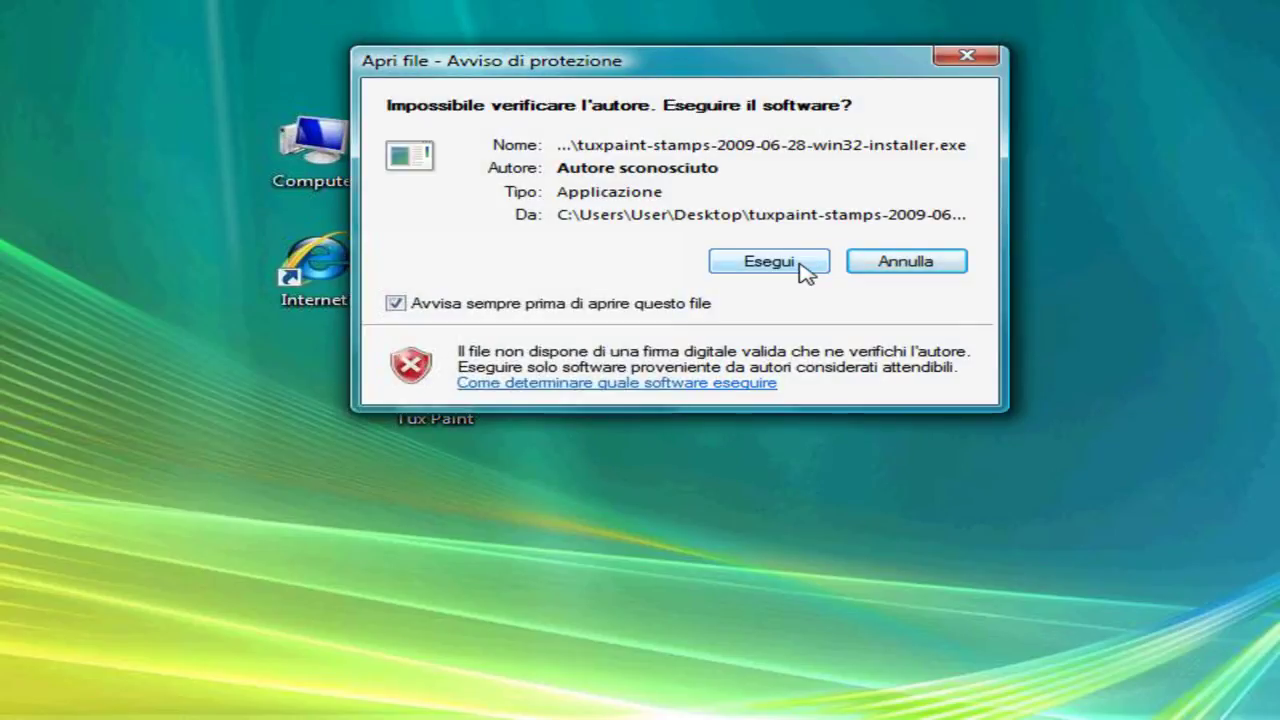
{"action": "left_click", "coordinate": [805, 263]}
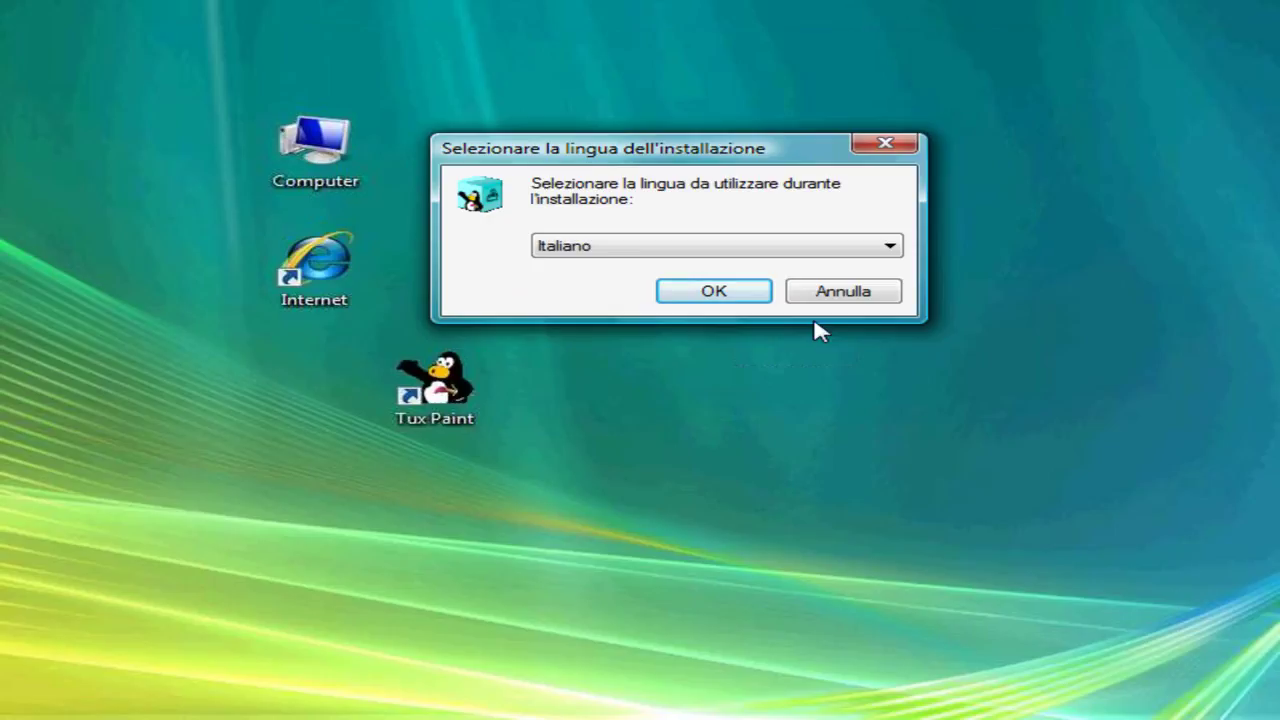
{"action": "left_click_drag", "start_coordinate": [739, 154], "coordinate": [758, 234]}
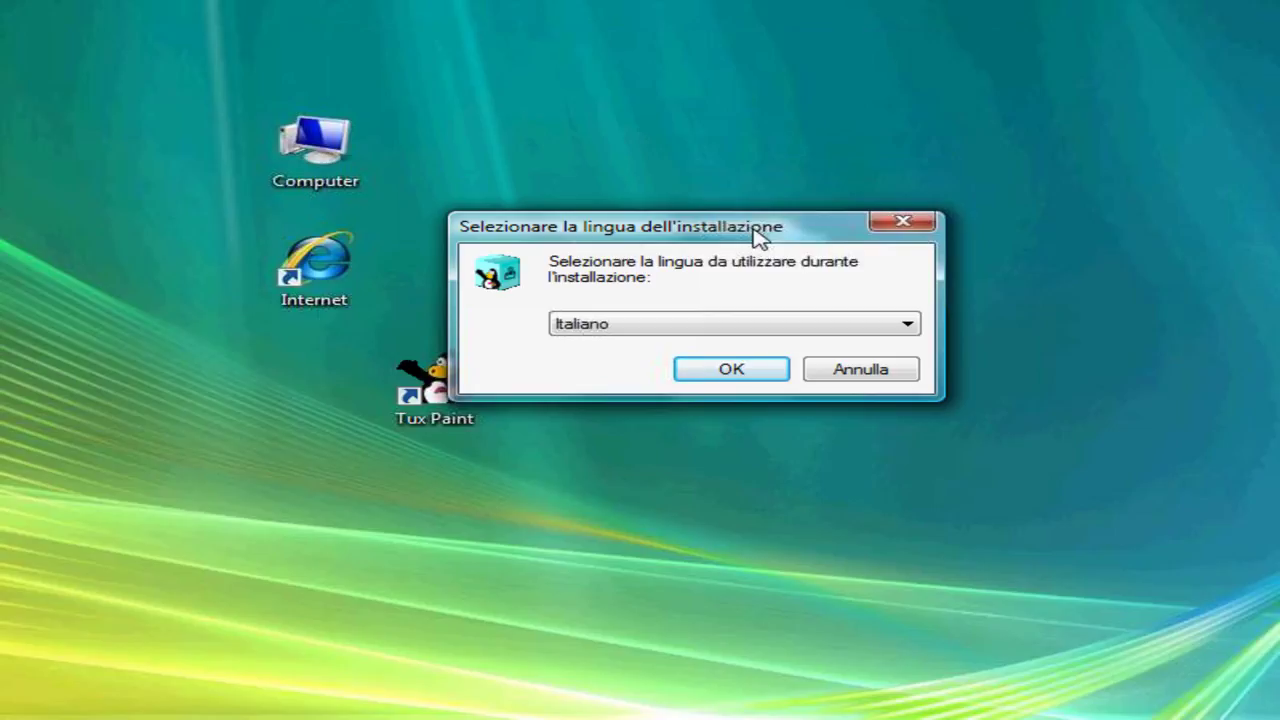
{"action": "left_click", "coordinate": [720, 376]}
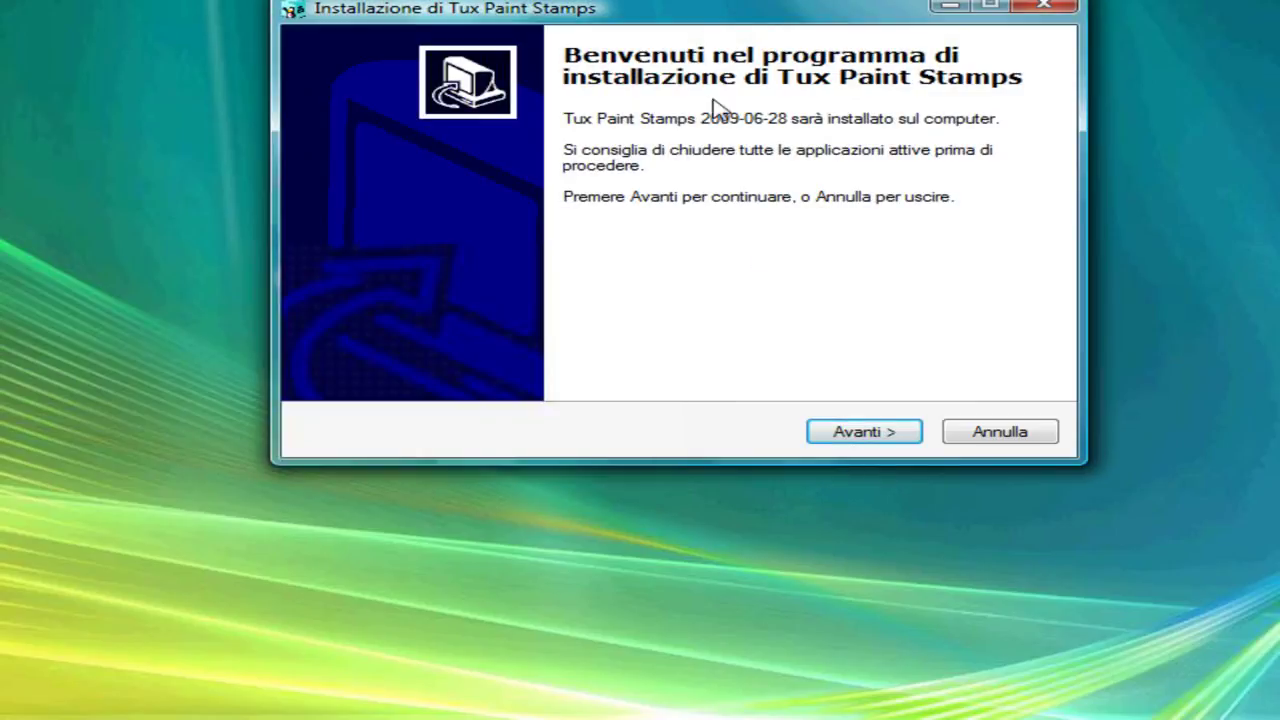
Step: Move the Tux Paint Stamps setup window fully into view, and accept the licence agreement to continue
{"action": "left_click_drag", "start_coordinate": [705, 25], "coordinate": [634, 159]}
{"action": "left_click", "coordinate": [778, 550]}
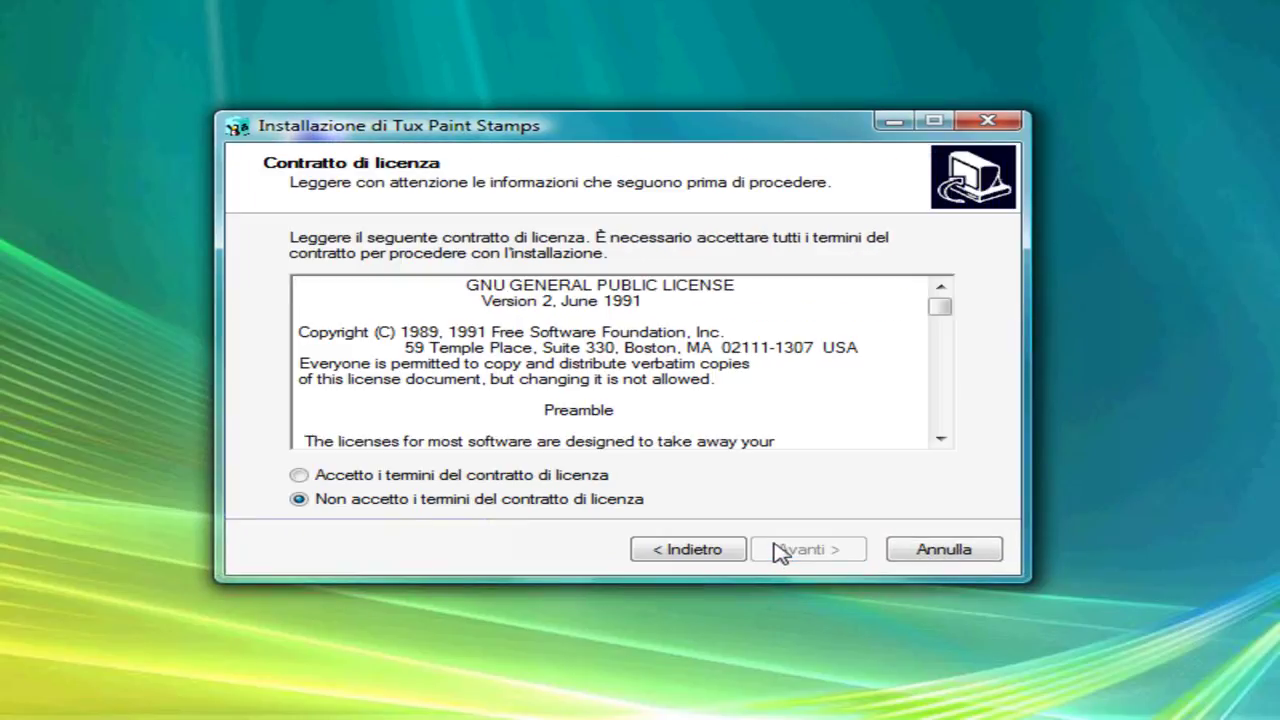
{"action": "left_click", "coordinate": [299, 475]}
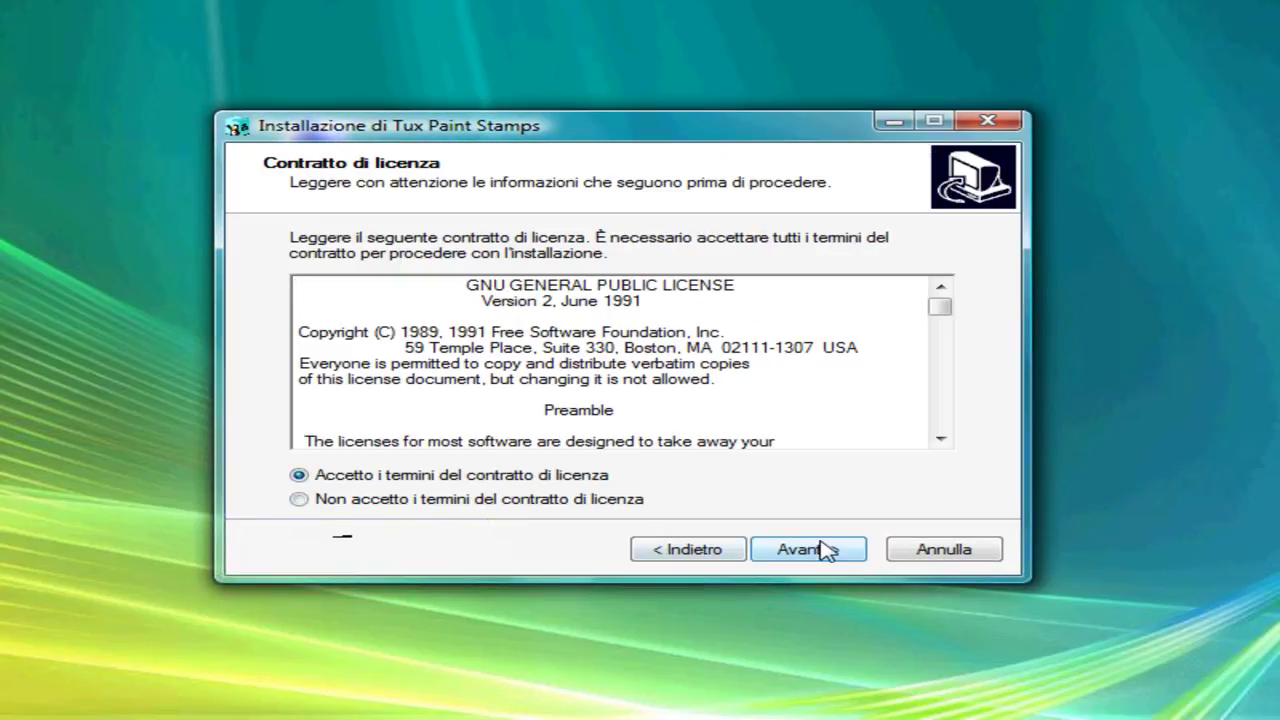
{"action": "left_click", "coordinate": [826, 552]}
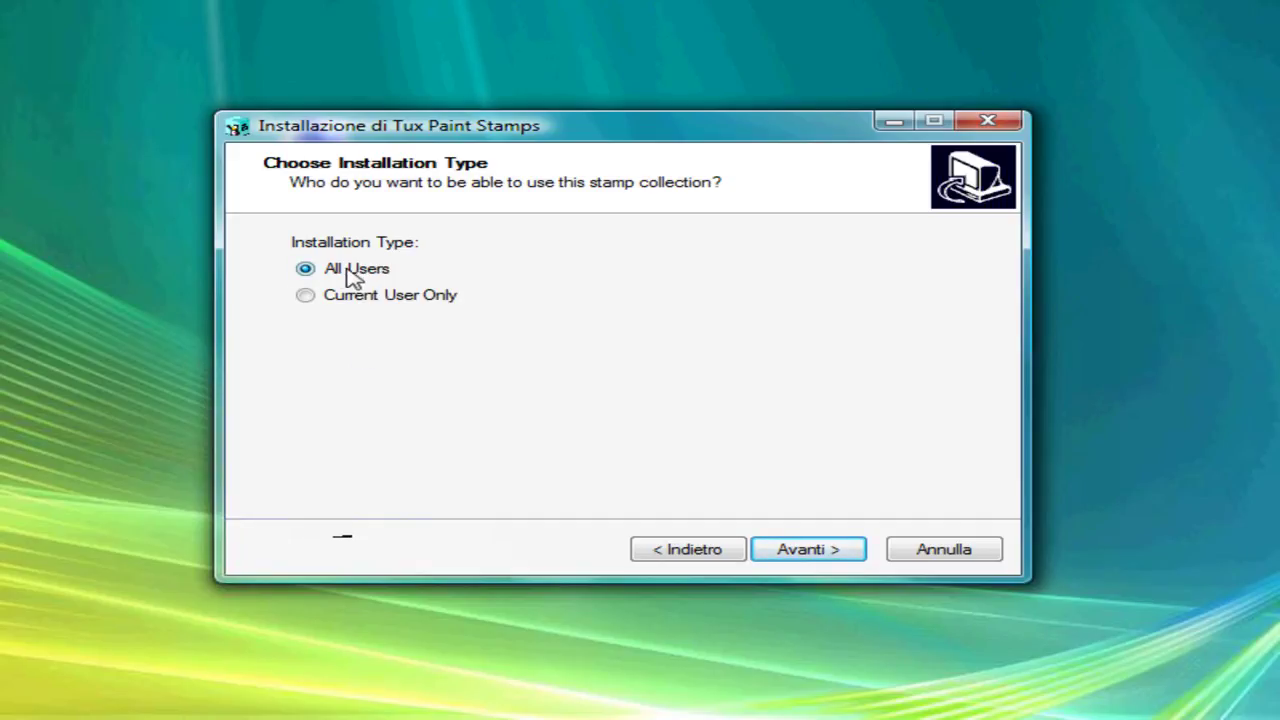
Step: Install the complete Tux Paint Stamps collection for All Users in C:\Program Files\TuxPaint with Start menu folder Tux Paint, and finish the setup
{"action": "left_click", "coordinate": [803, 552]}
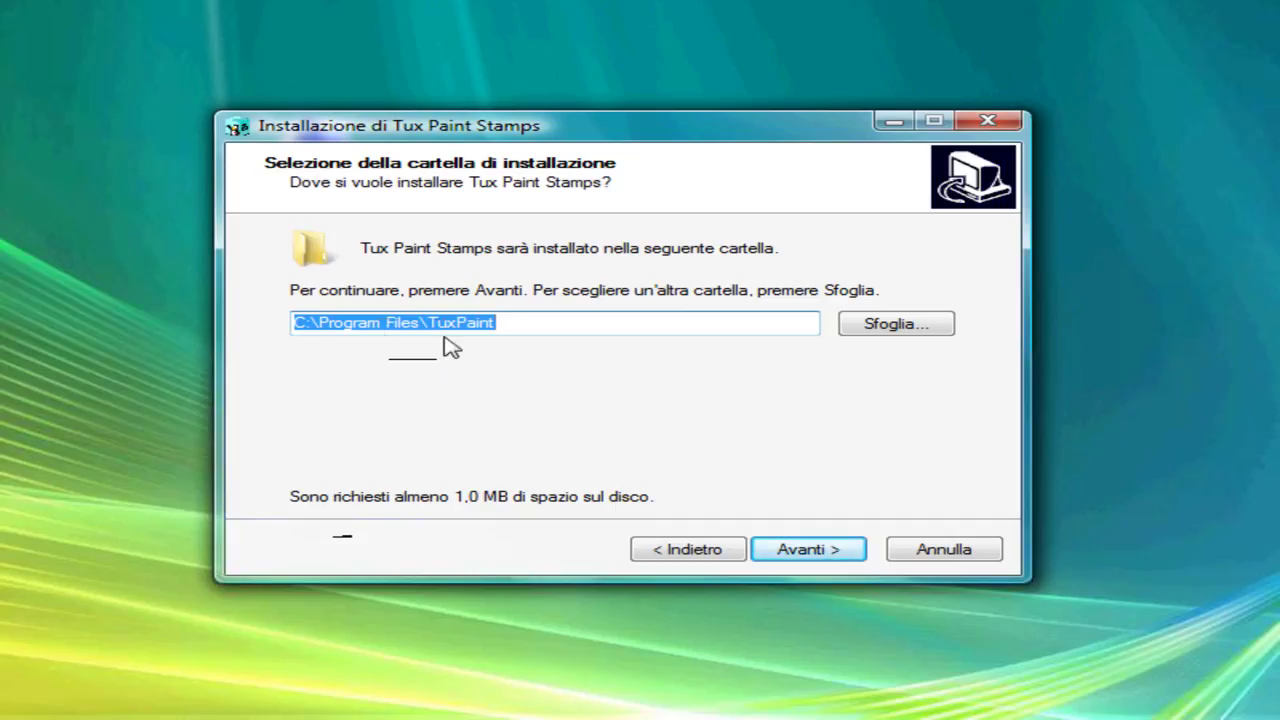
{"action": "left_click", "coordinate": [806, 558]}
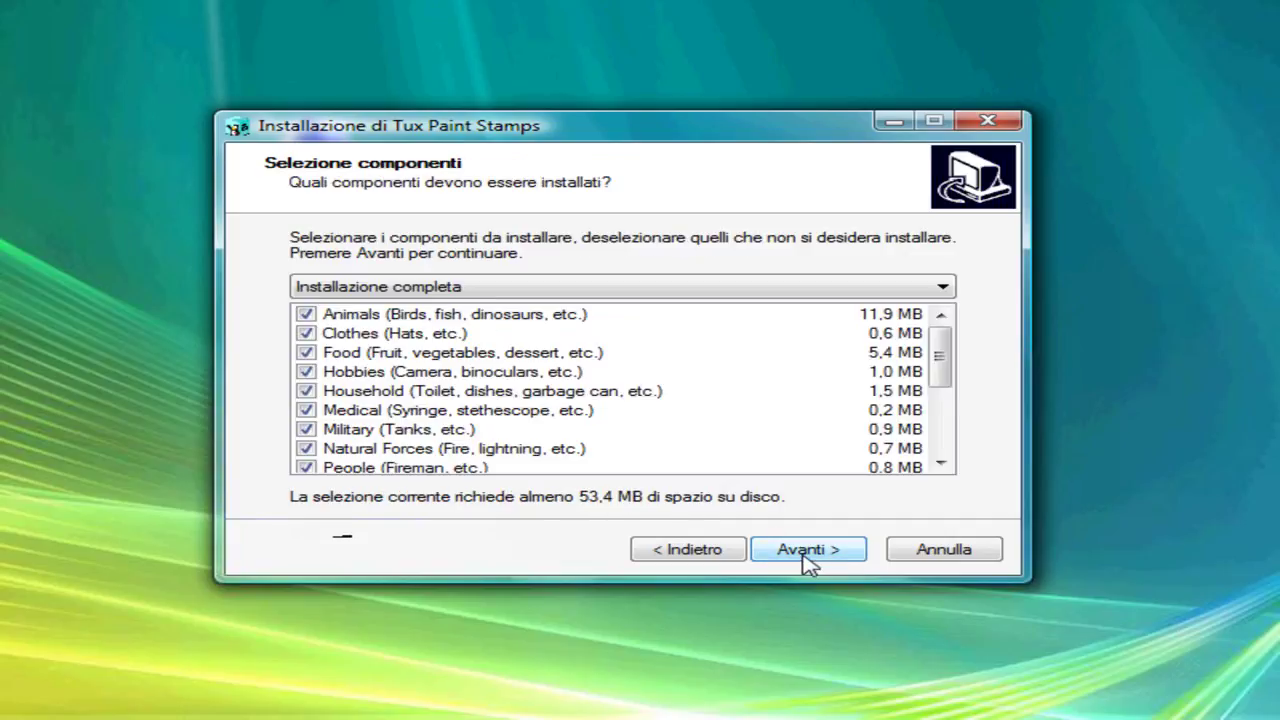
{"action": "left_click_drag", "start_coordinate": [941, 362], "coordinate": [951, 323]}
{"action": "left_click", "coordinate": [818, 551]}
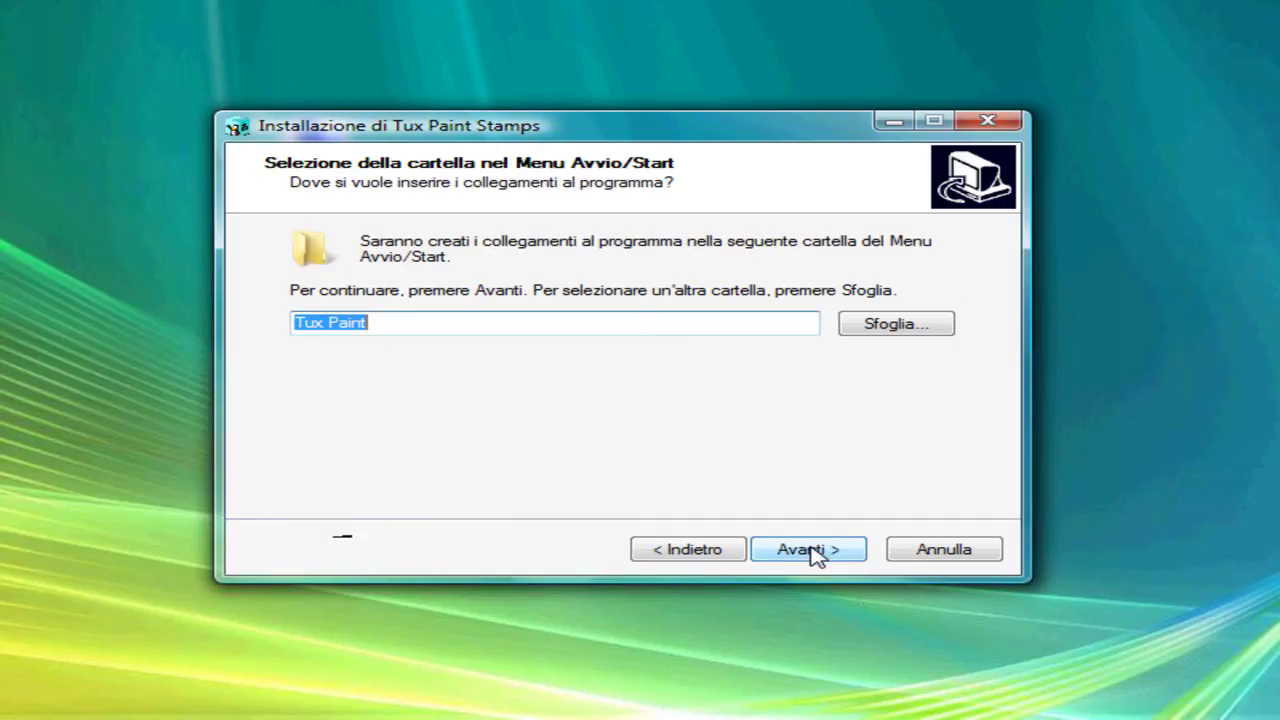
{"action": "left_click", "coordinate": [818, 552]}
{"action": "left_click", "coordinate": [818, 552]}
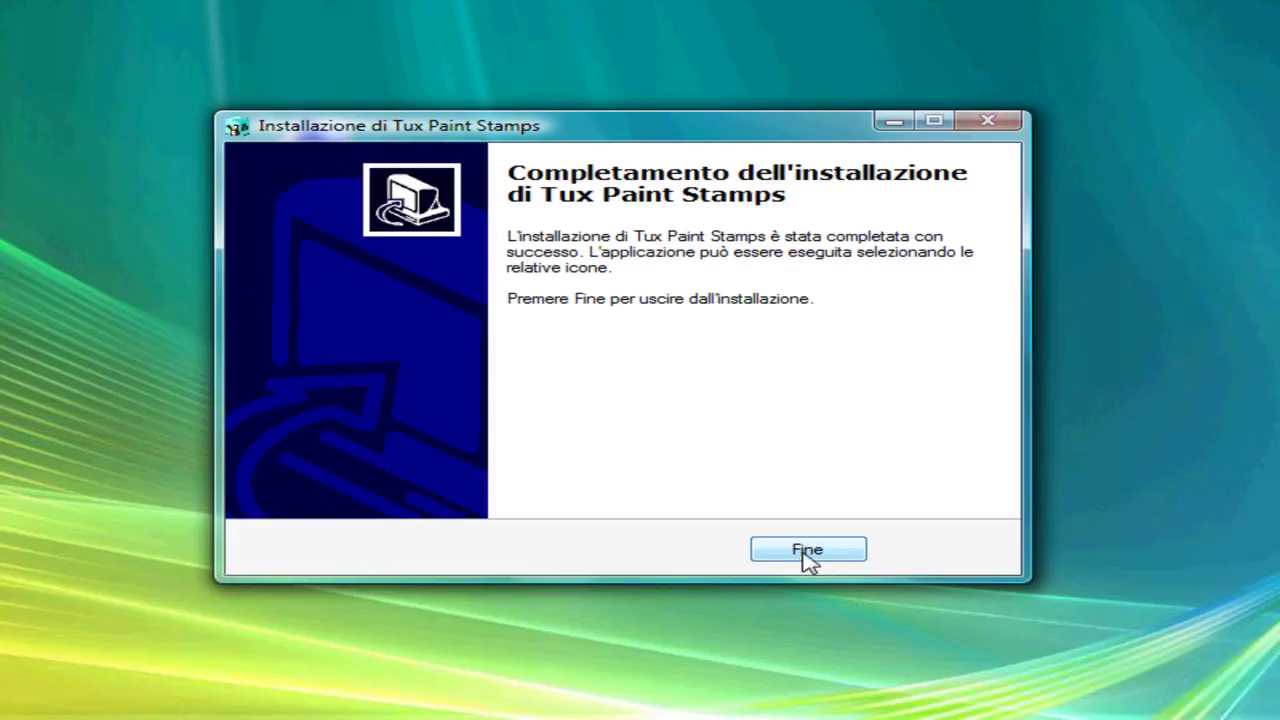
{"action": "left_click", "coordinate": [807, 552]}
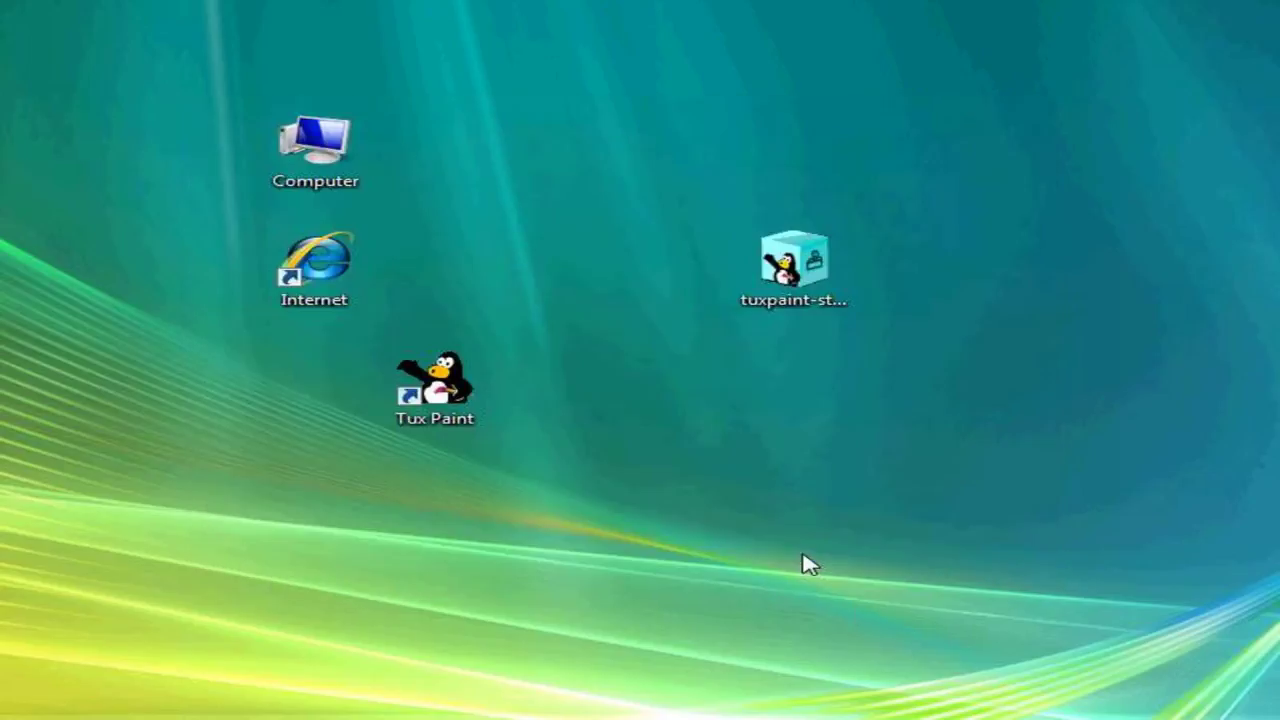
Step: Move tuxpaint-stamps-2009-06-28-win32-installer.exe to the Recycle Bin, and place the Tux Paint shortcut in the Internet icon's row, well to its right
{"action": "right_click", "coordinate": [800, 280]}
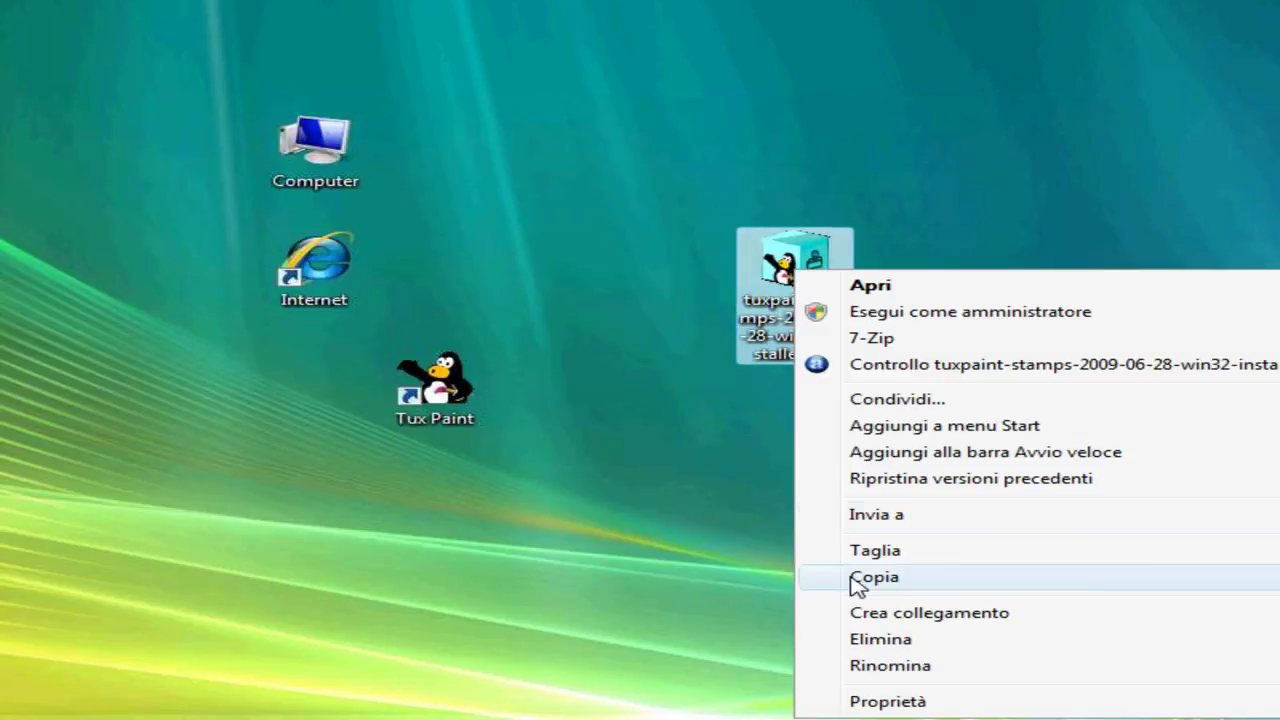
{"action": "left_click", "coordinate": [886, 641]}
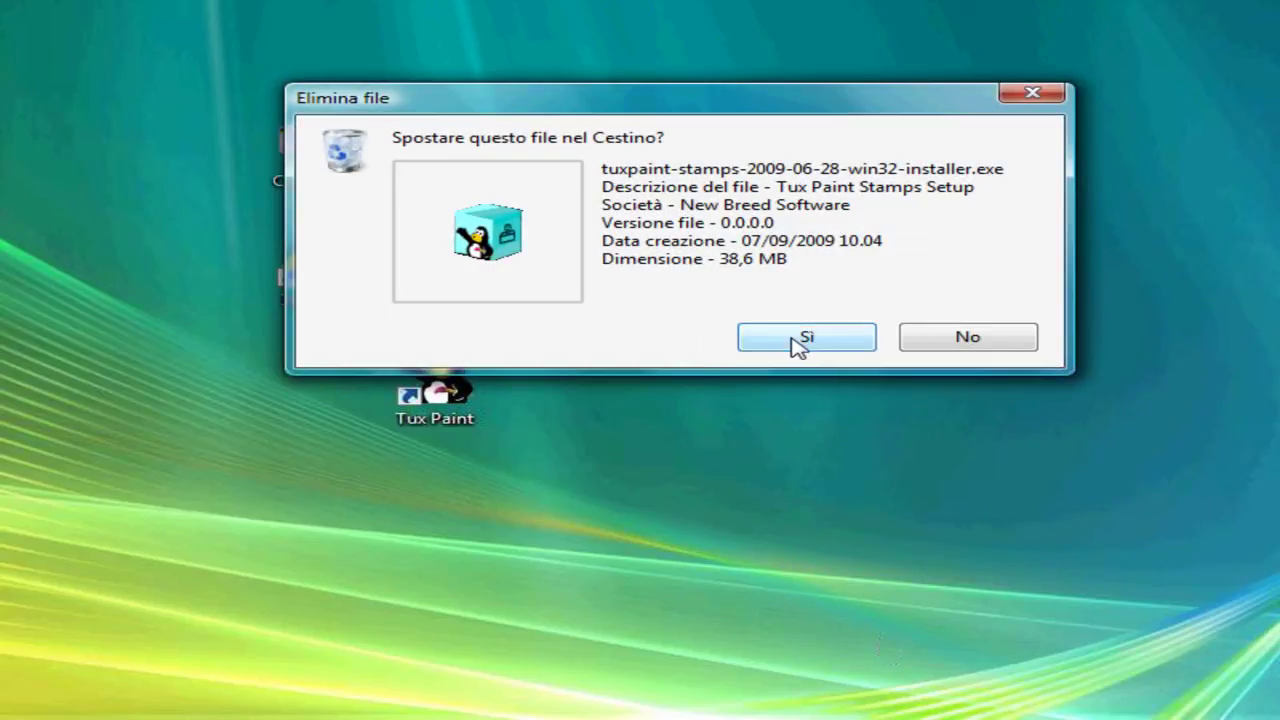
{"action": "left_click", "coordinate": [795, 338]}
{"action": "left_click_drag", "start_coordinate": [427, 375], "coordinate": [667, 258]}
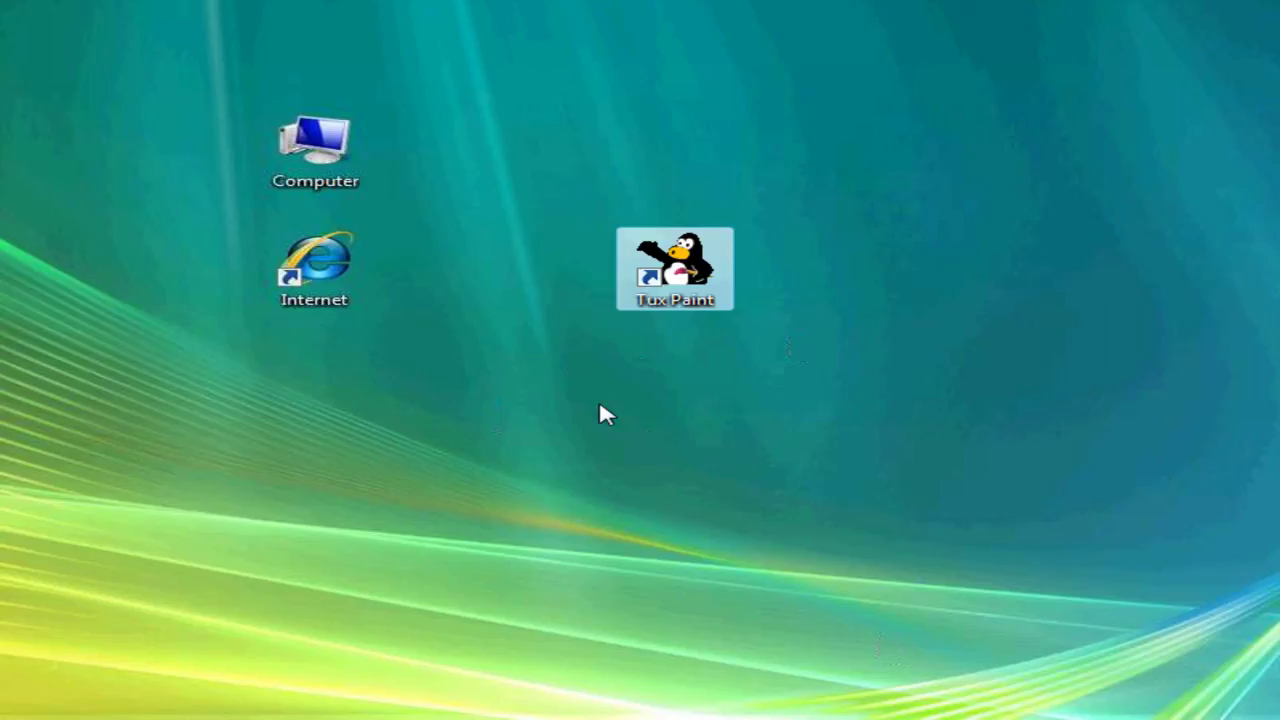
Step: Start Tux Paint from its desktop shortcut and activate the Stamp tool
{"action": "double_click", "coordinate": [676, 276]}
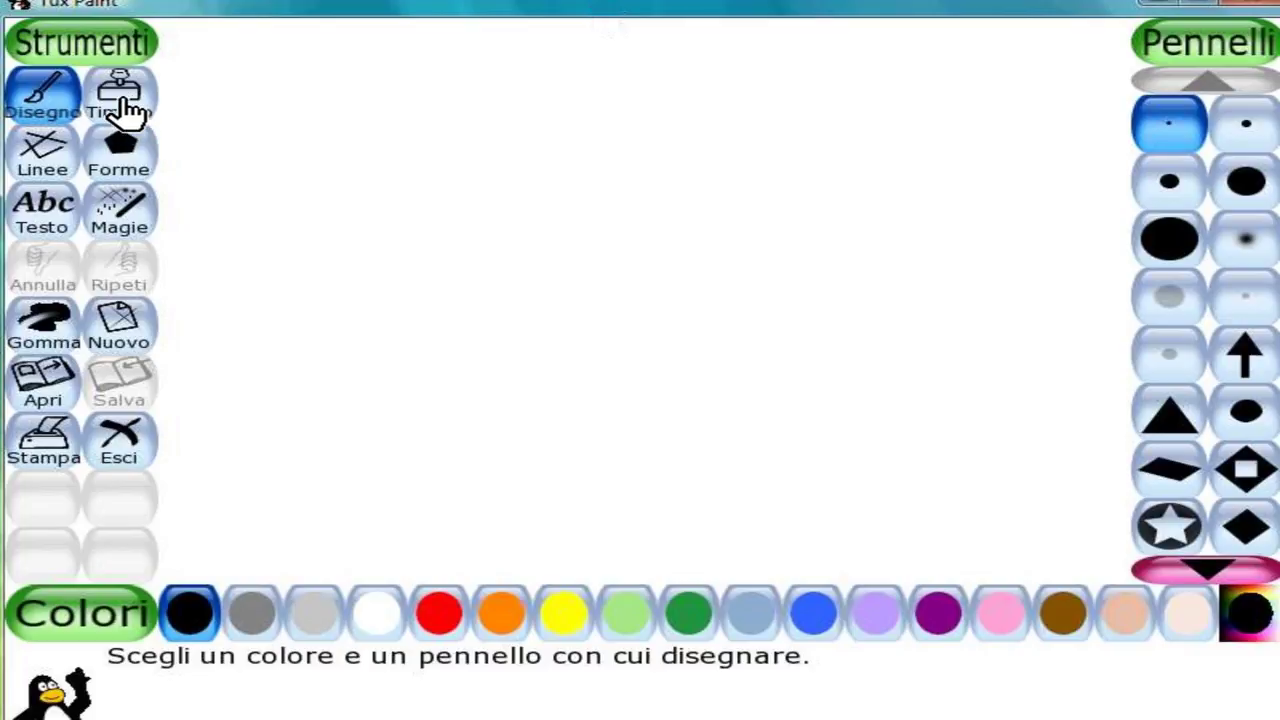
{"action": "left_click", "coordinate": [128, 95]}
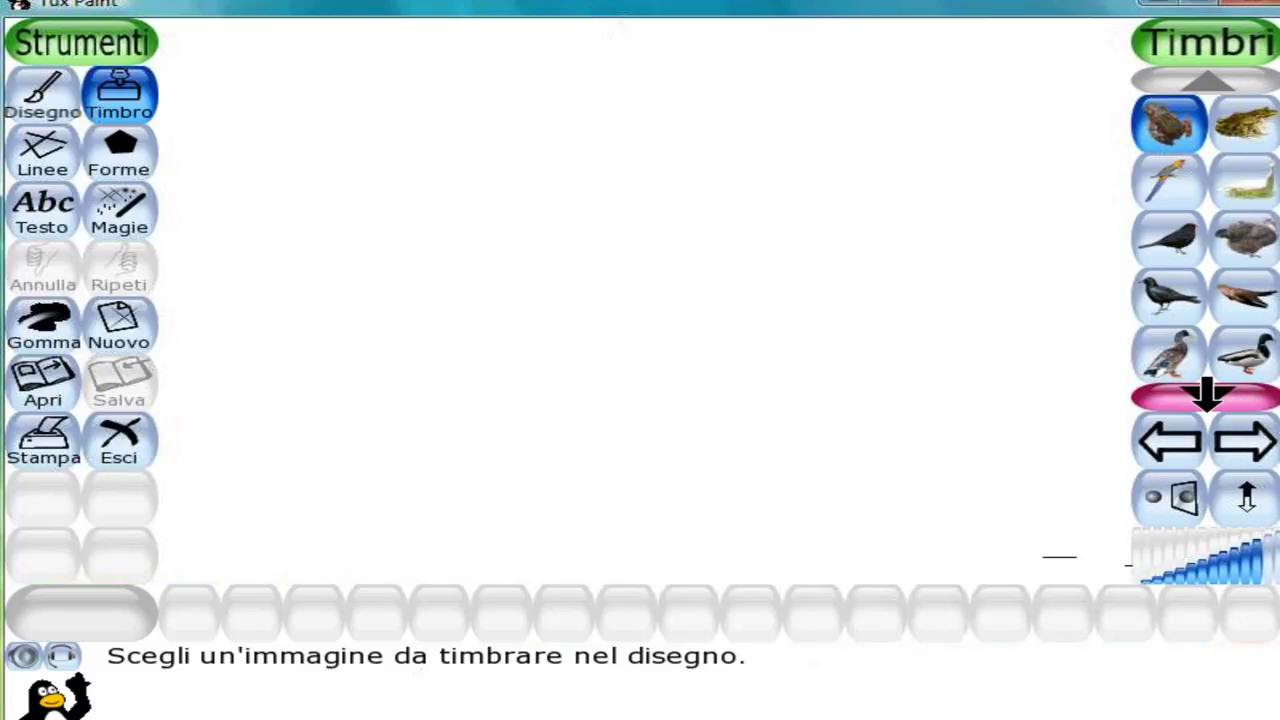
Step: Browse the installed stamp categories back and forth, ending at the space category, and look through its stamps down to the planets
{"action": "left_click", "coordinate": [1207, 395]}
{"action": "left_click", "coordinate": [1207, 395]}
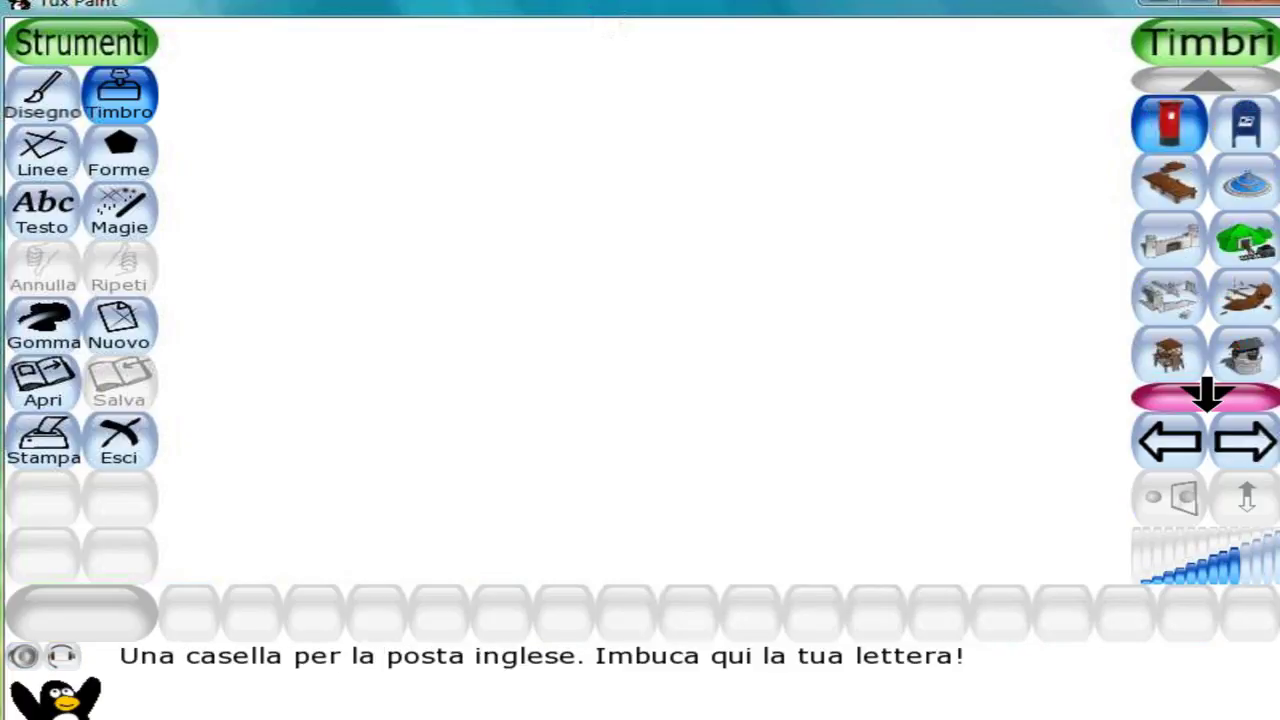
{"action": "left_click", "coordinate": [1207, 395]}
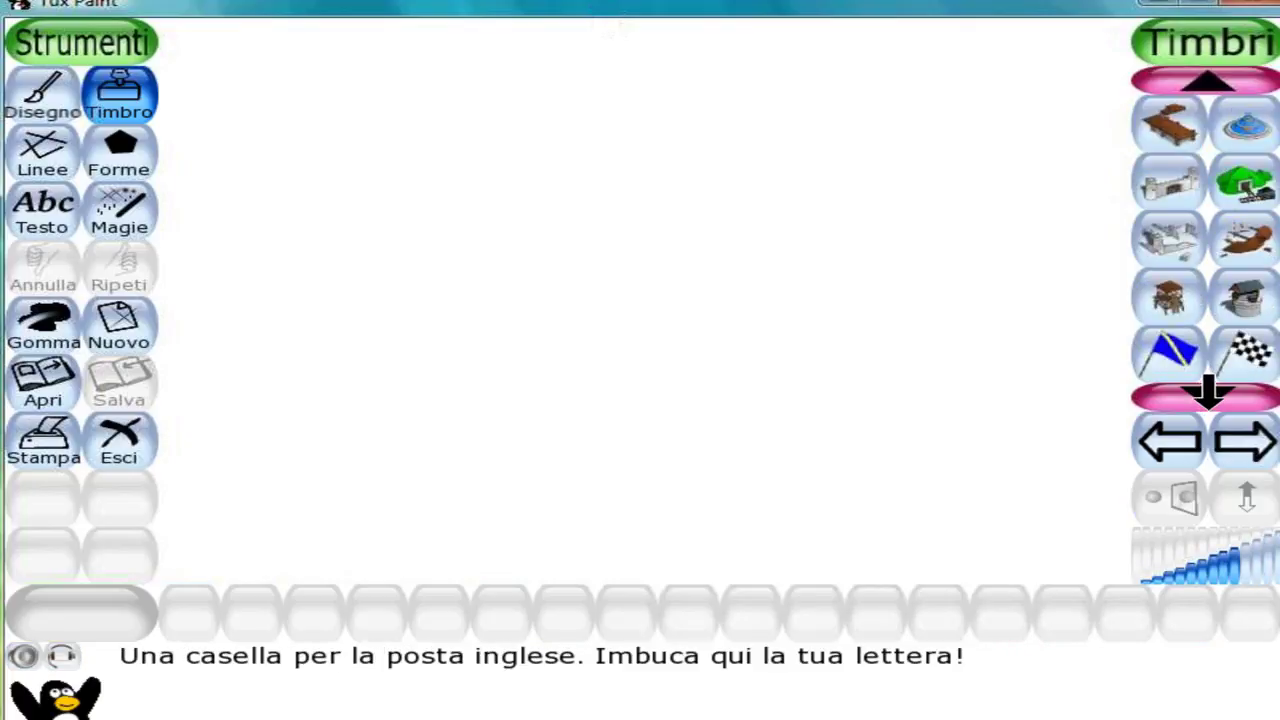
{"action": "left_click", "coordinate": [1212, 84]}
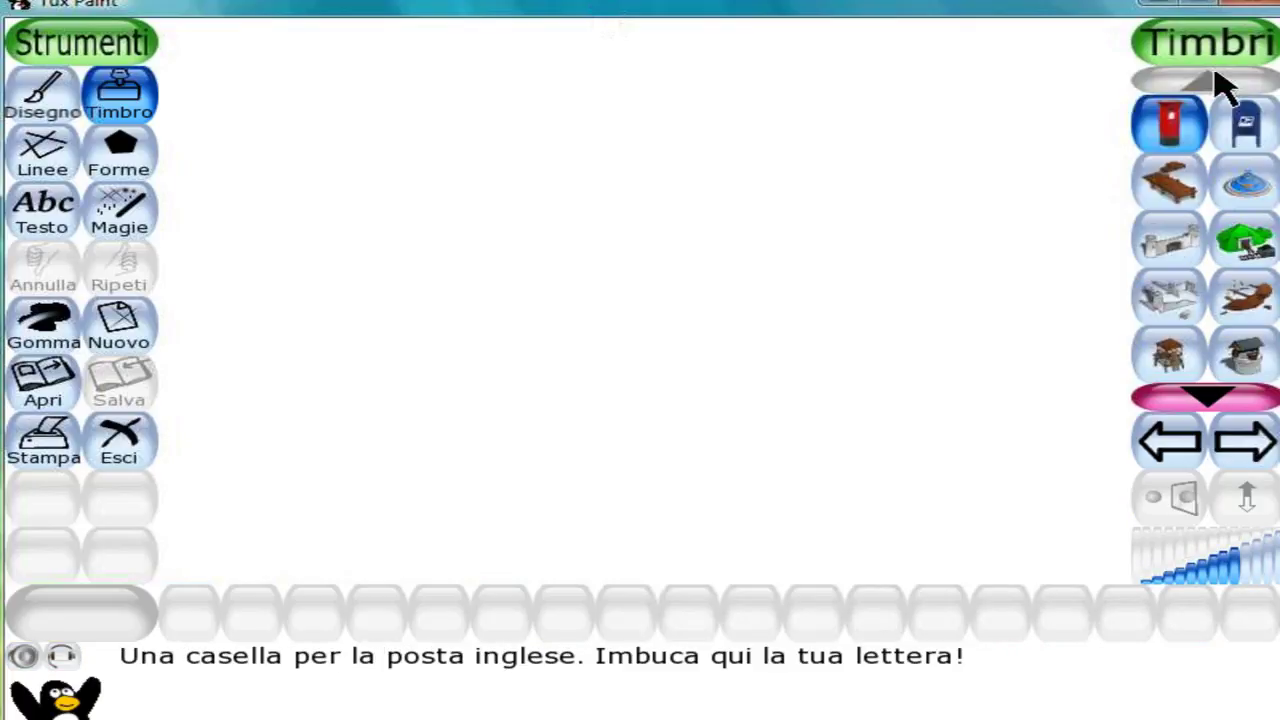
{"action": "left_click", "coordinate": [1243, 450]}
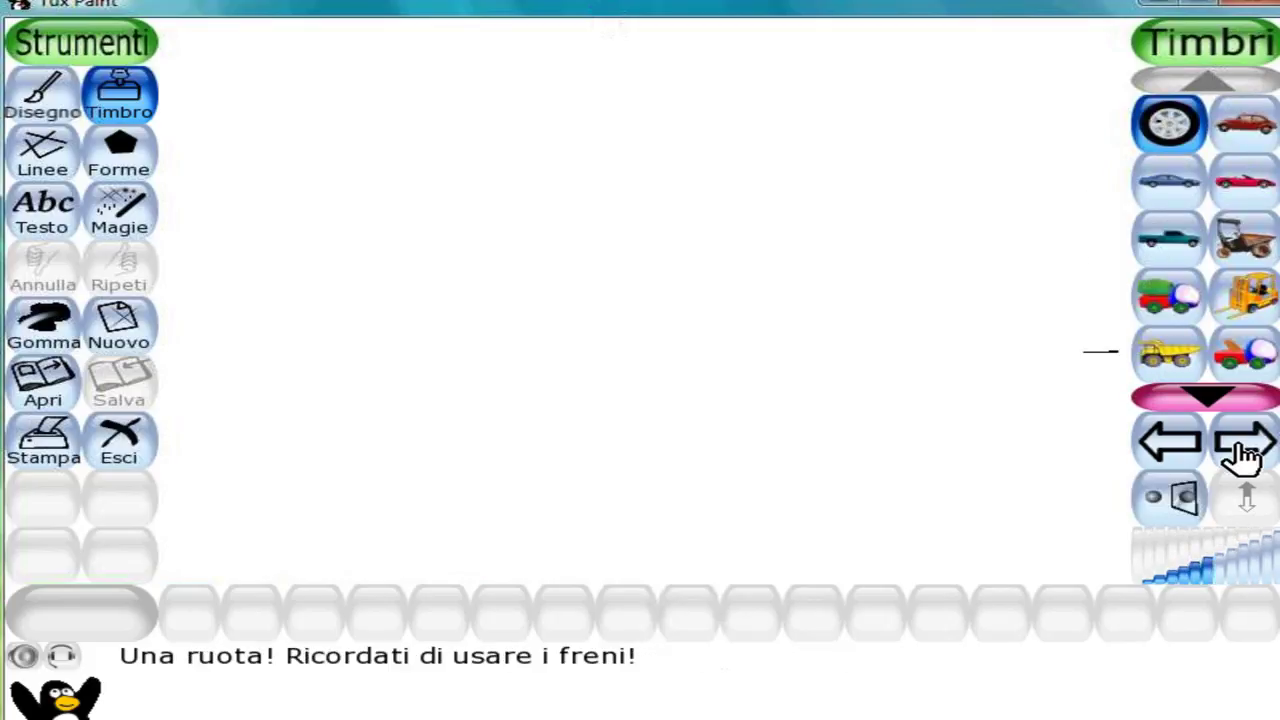
{"action": "left_click", "coordinate": [1243, 450]}
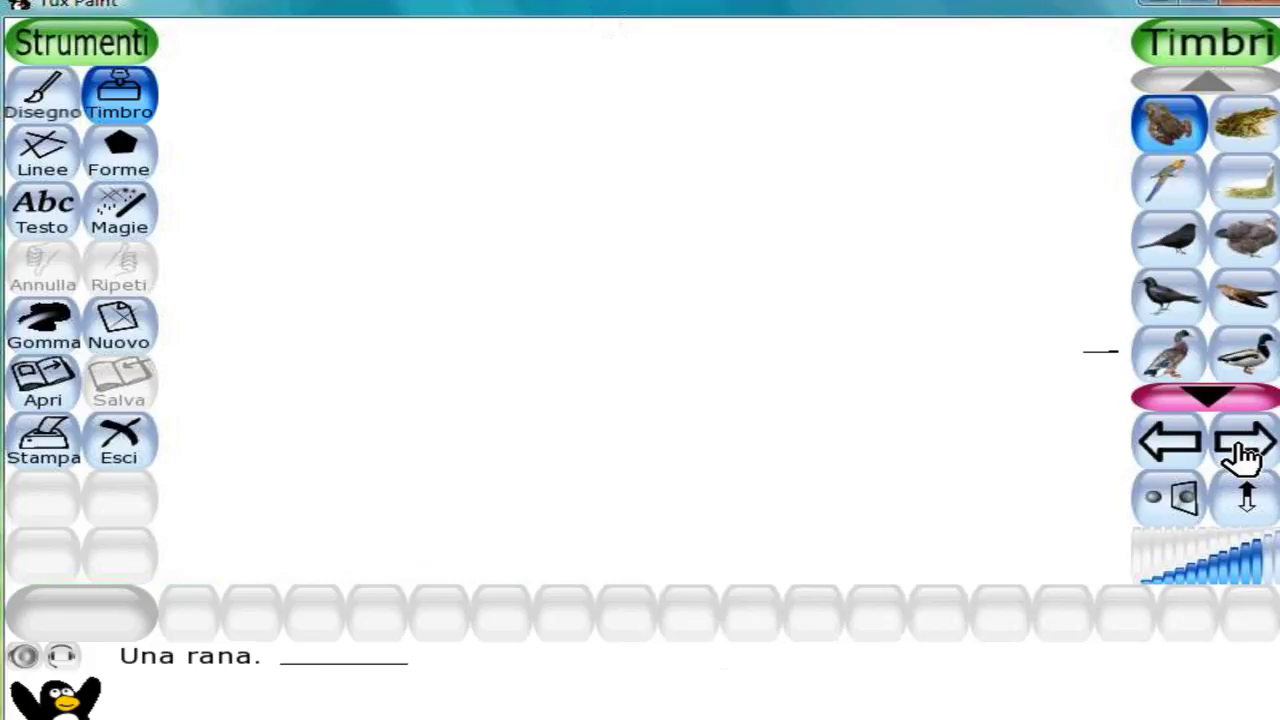
{"action": "left_click", "coordinate": [1243, 450]}
{"action": "left_click", "coordinate": [1178, 443]}
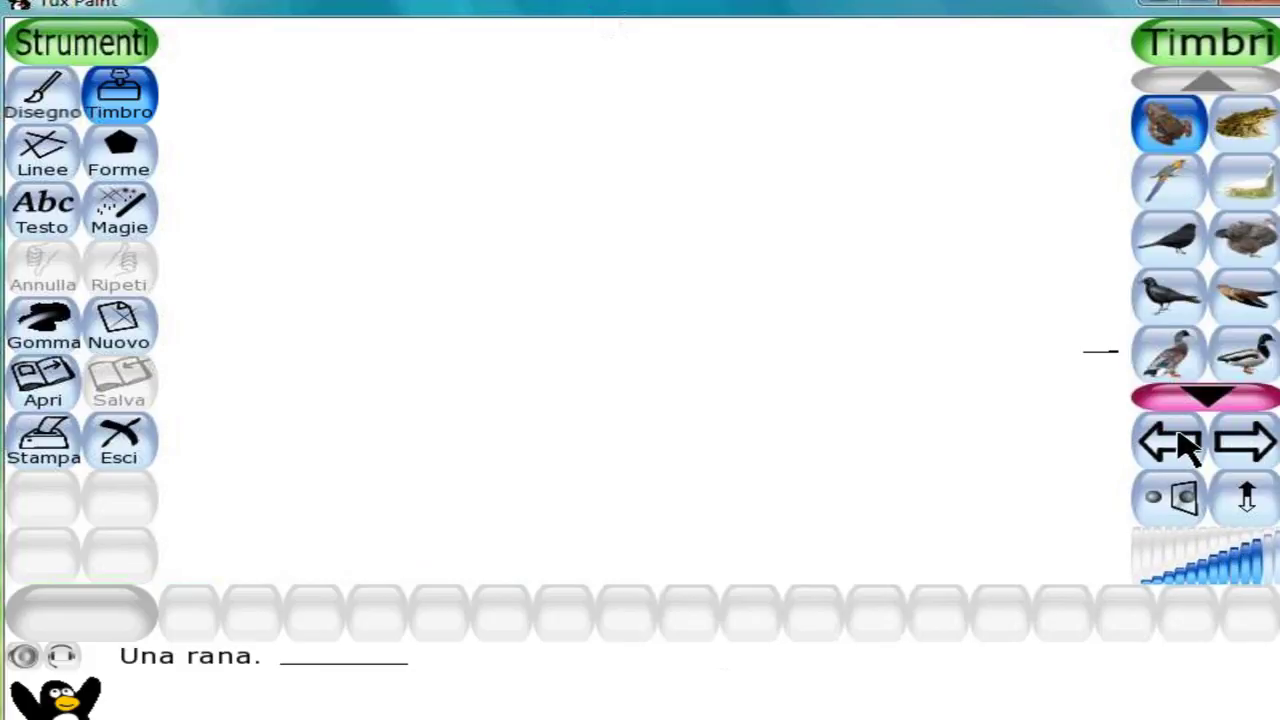
{"action": "left_click", "coordinate": [1178, 443]}
{"action": "left_click", "coordinate": [1180, 445]}
{"action": "left_click", "coordinate": [1180, 445]}
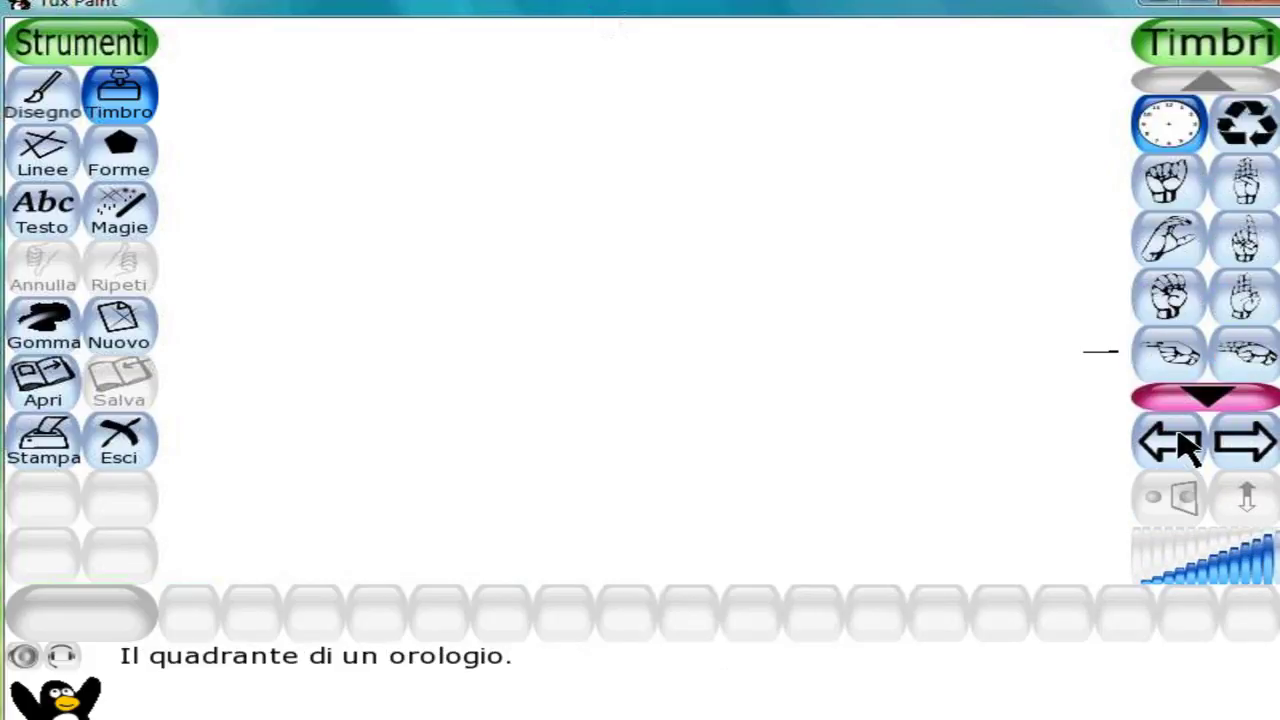
{"action": "left_click", "coordinate": [1180, 445]}
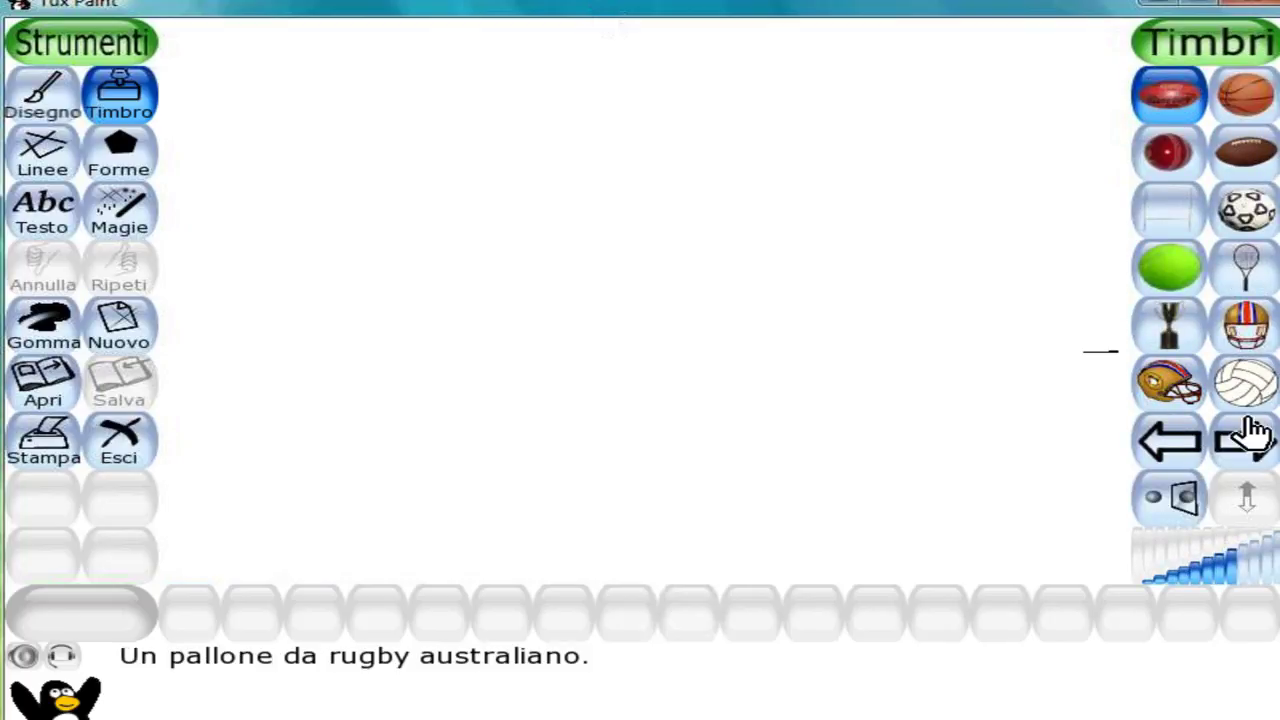
{"action": "left_click", "coordinate": [1178, 455]}
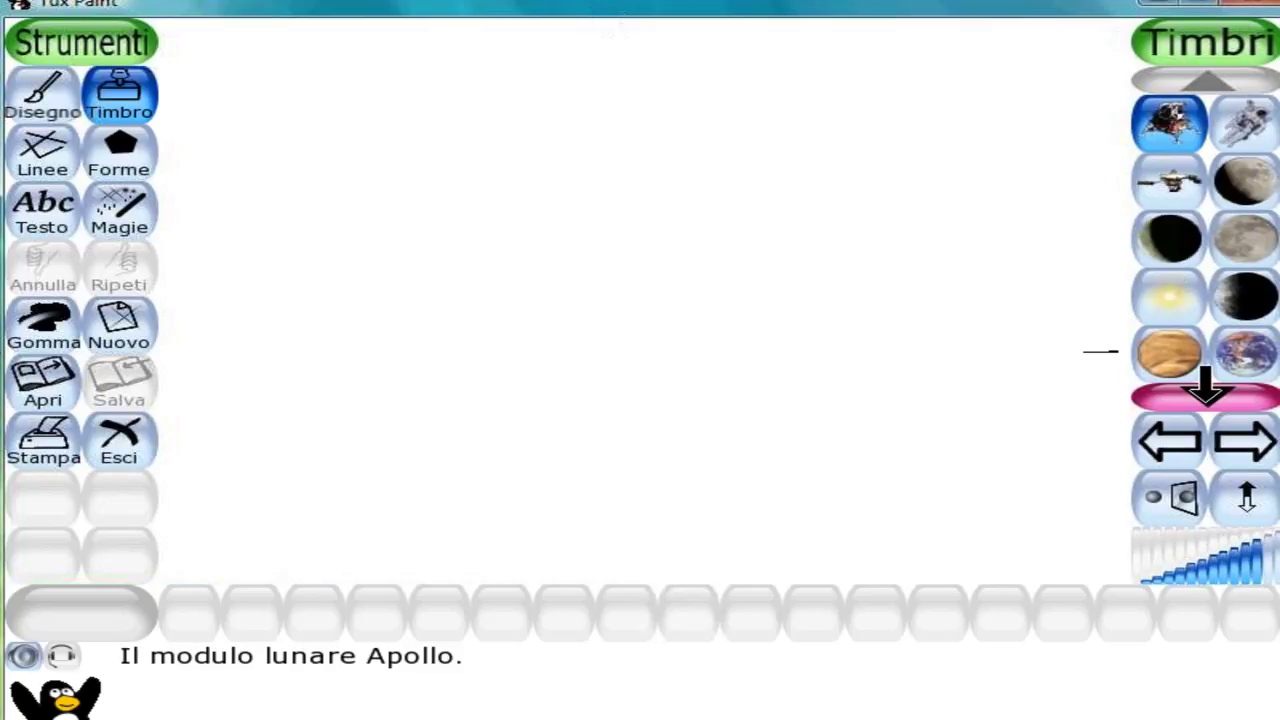
{"action": "scroll", "coordinate": [1205, 230], "scroll_direction": "down", "scroll_amount": 3}
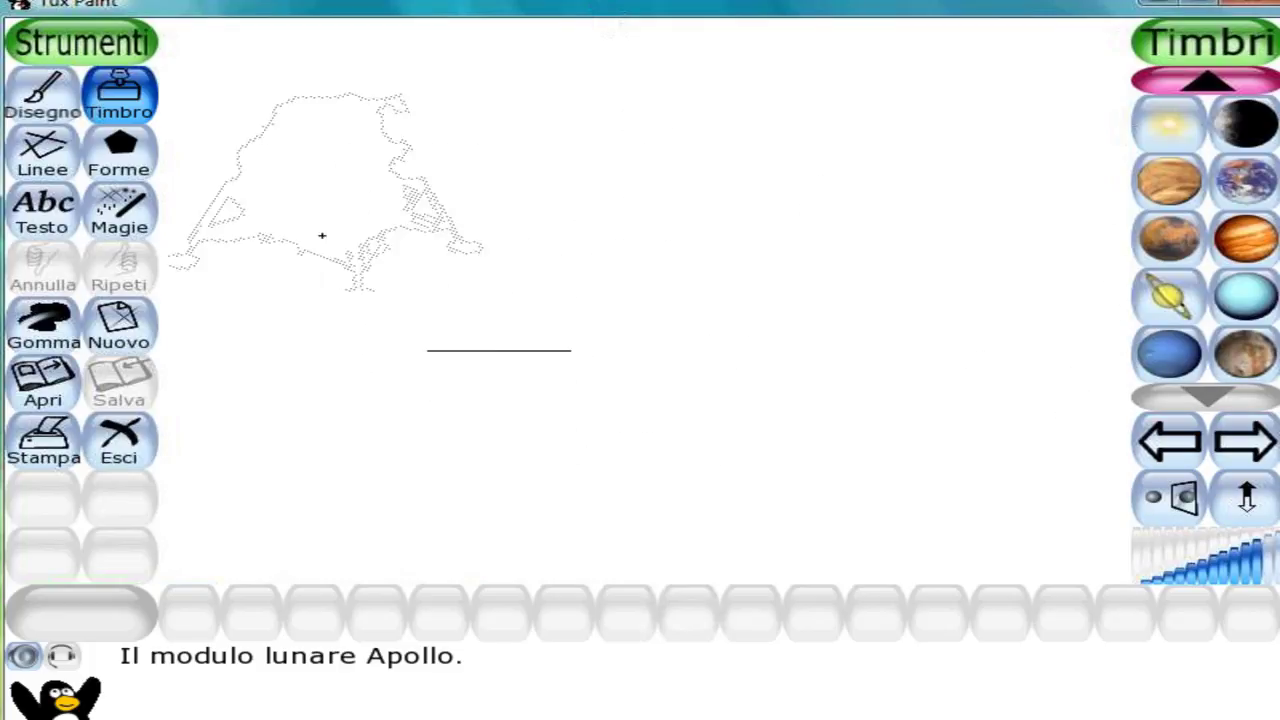
Step: Paint a blue background across the upper canvas, first with thin zigzag strokes and then with the largest round brush
{"action": "left_click", "coordinate": [43, 104]}
{"action": "left_click", "coordinate": [814, 612]}
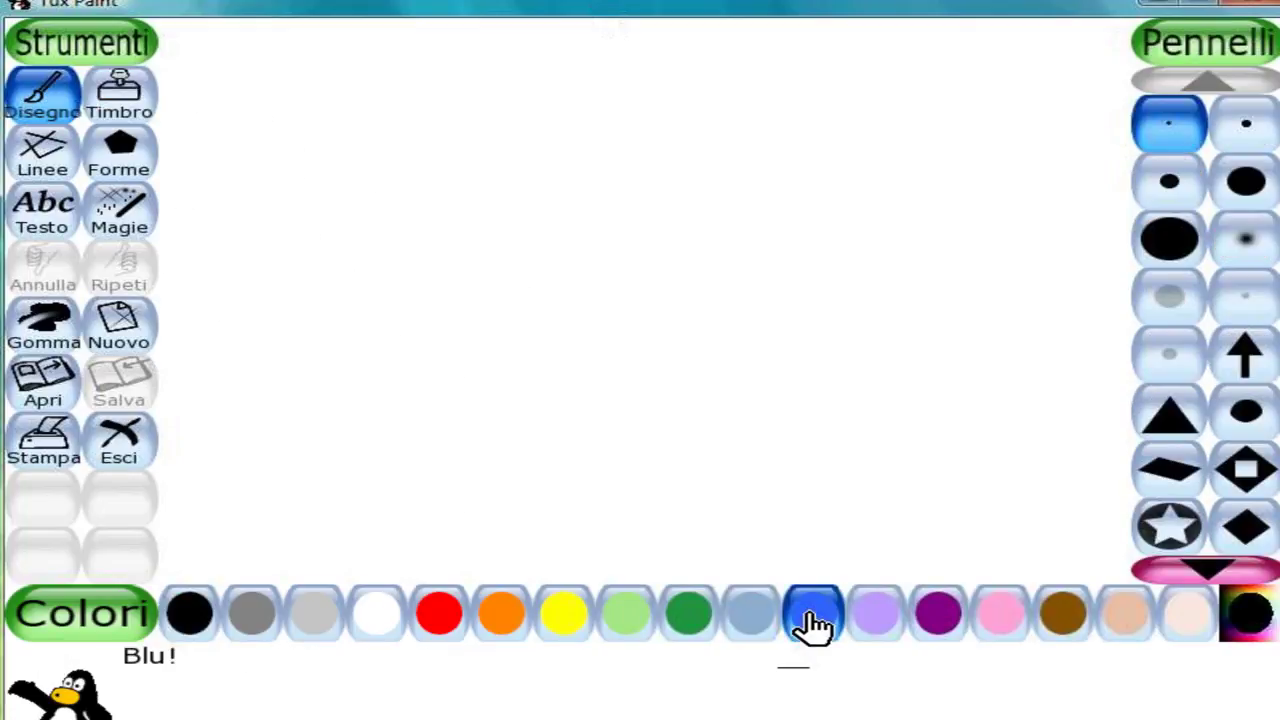
{"action": "mouse_move", "coordinate": [308, 82]}
{"action": "left_mouse_down"}
{"action": "mouse_move", "coordinate": [187, 148]}
{"action": "mouse_move", "coordinate": [541, 9]}
{"action": "mouse_move", "coordinate": [333, 165]}
{"action": "mouse_move", "coordinate": [648, 44]}
{"action": "left_mouse_up"}
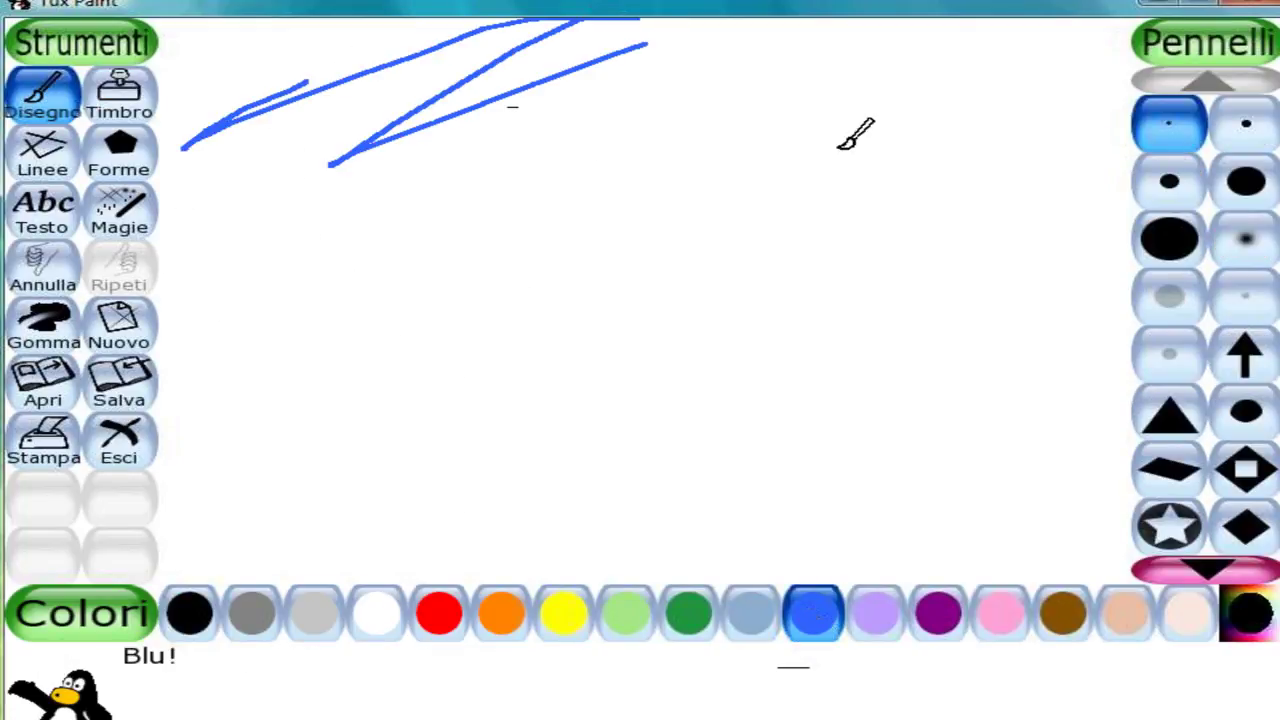
{"action": "left_click", "coordinate": [1168, 250]}
{"action": "mouse_move", "coordinate": [440, 55]}
{"action": "left_mouse_down"}
{"action": "mouse_move", "coordinate": [287, 96]}
{"action": "mouse_move", "coordinate": [481, 23]}
{"action": "mouse_move", "coordinate": [540, 72]}
{"action": "mouse_move", "coordinate": [389, 131]}
{"action": "mouse_move", "coordinate": [719, 19]}
{"action": "mouse_move", "coordinate": [249, 198]}
{"action": "mouse_move", "coordinate": [406, 203]}
{"action": "mouse_move", "coordinate": [637, 169]}
{"action": "mouse_move", "coordinate": [918, 72]}
{"action": "mouse_move", "coordinate": [983, 66]}
{"action": "mouse_move", "coordinate": [558, 248]}
{"action": "mouse_move", "coordinate": [952, 155]}
{"action": "mouse_move", "coordinate": [623, 297]}
{"action": "mouse_move", "coordinate": [990, 262]}
{"action": "mouse_move", "coordinate": [966, 290]}
{"action": "left_mouse_up"}
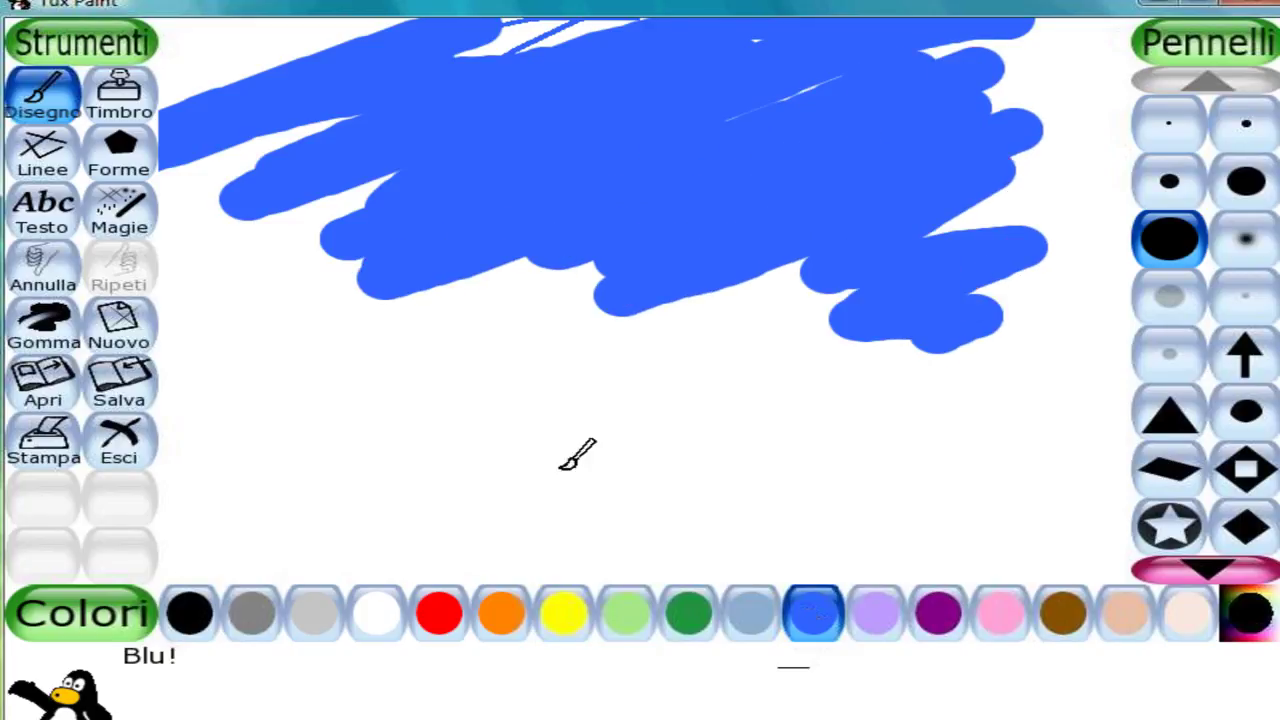
Step: Return to the Stamp tool and choose the Earth stamp from the space category
{"action": "left_click", "coordinate": [124, 108]}
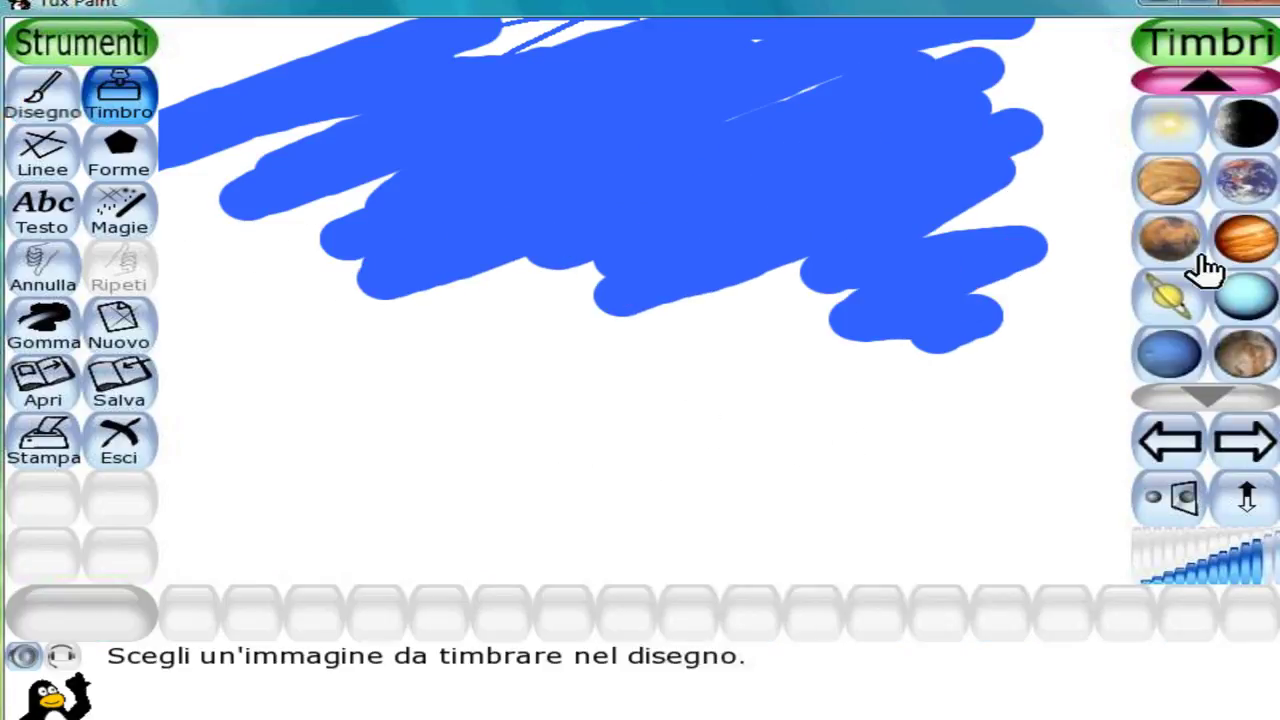
{"action": "left_click", "coordinate": [1248, 180]}
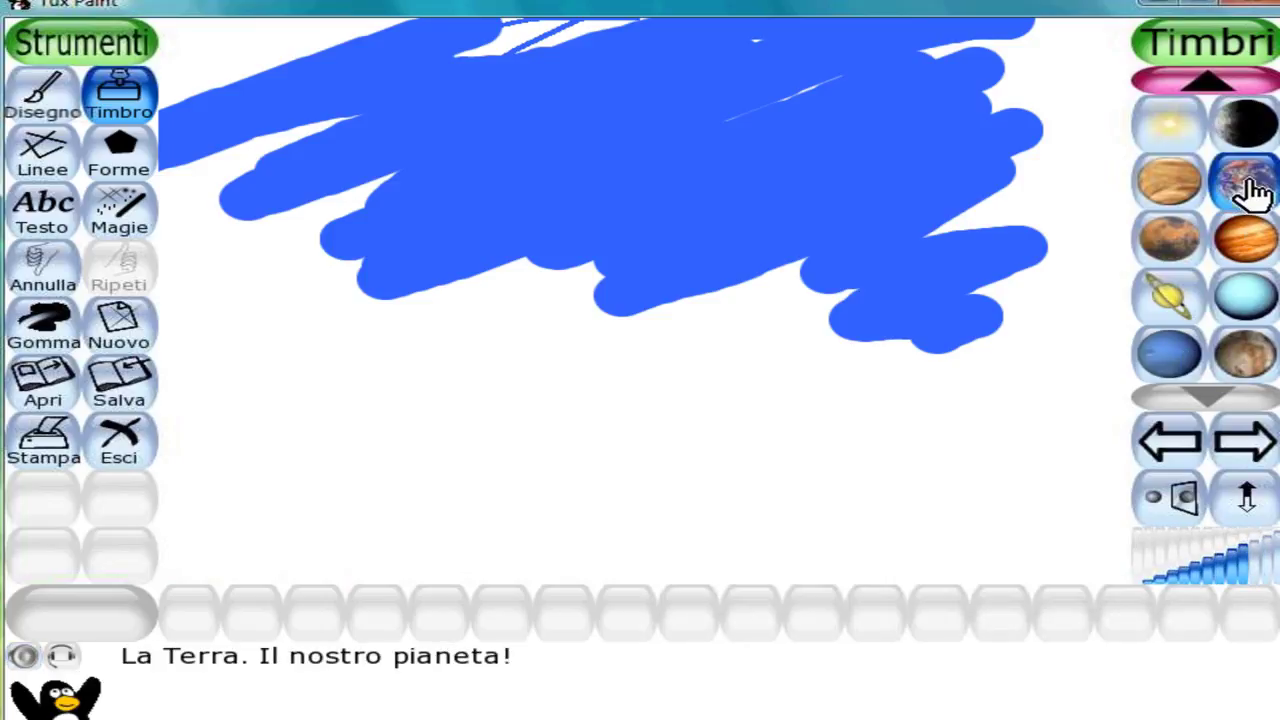